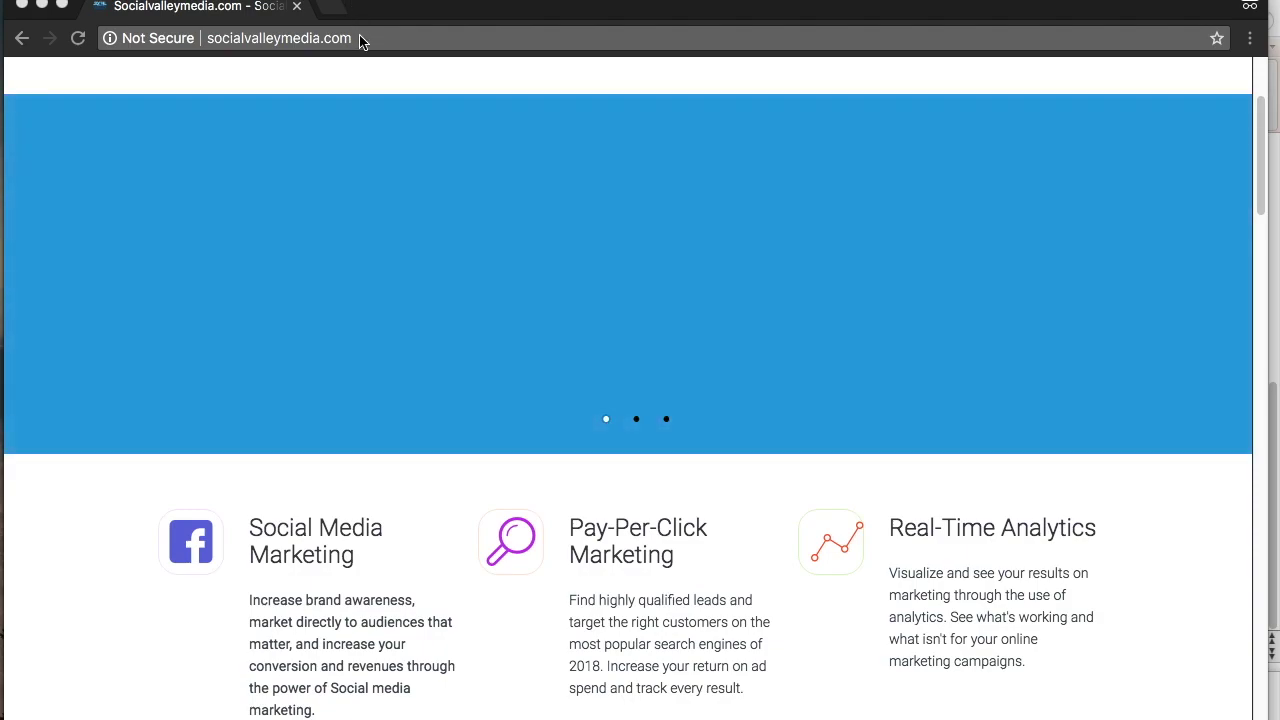
# Switch from the website to the PowerPoint presentation and read the "What you need" slide
pyautogui.click(363, 38)
pyautogui.doubleClick(363, 38)
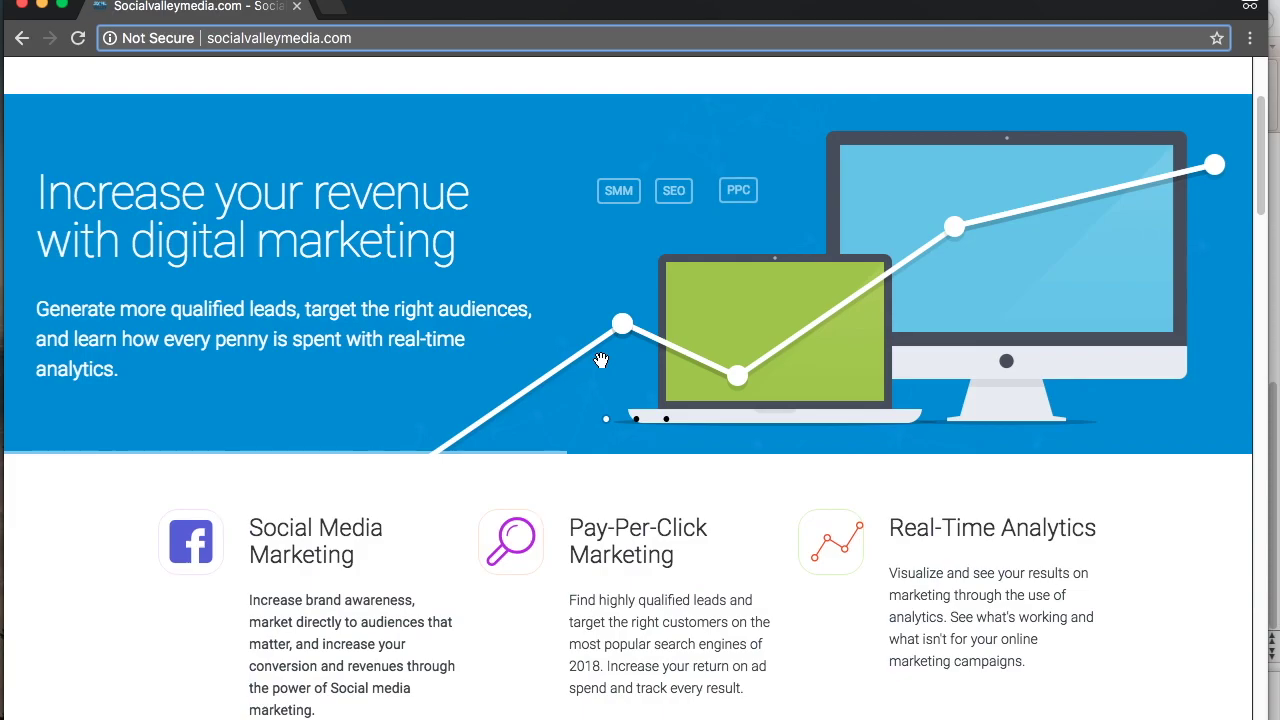
pyautogui.hotkey('ctrl', 'Up')
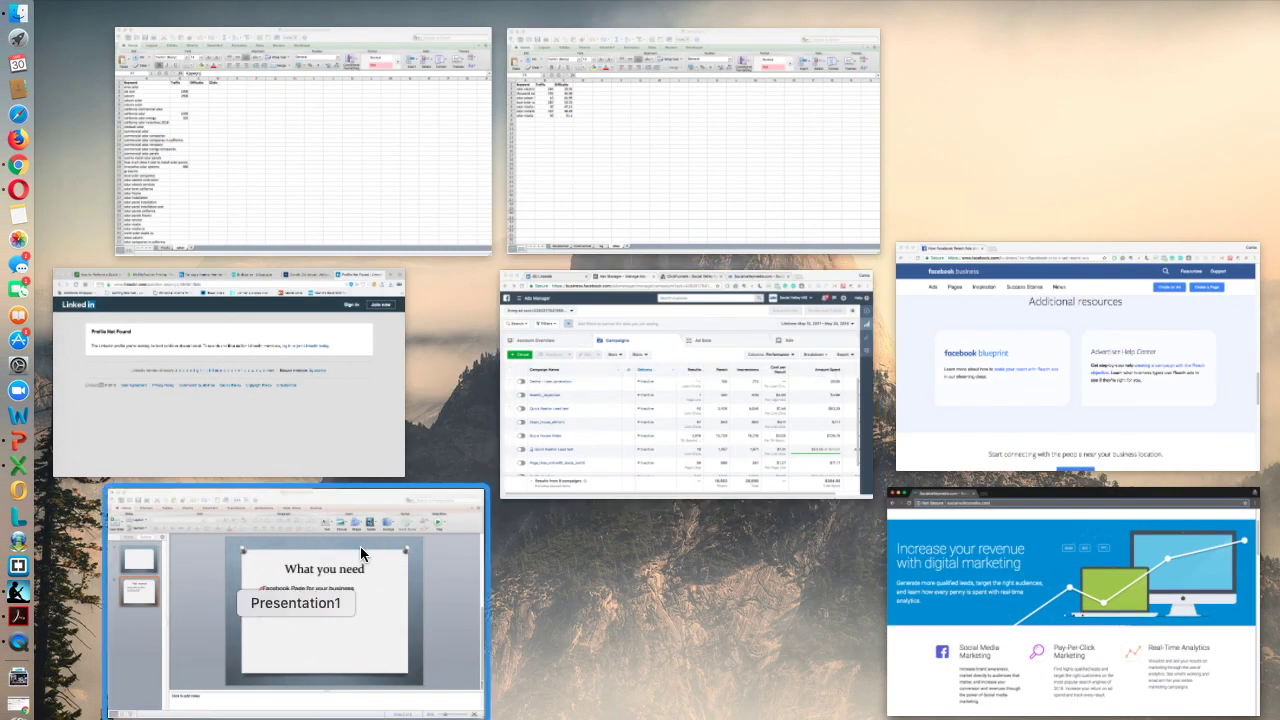
pyautogui.click(360, 546)
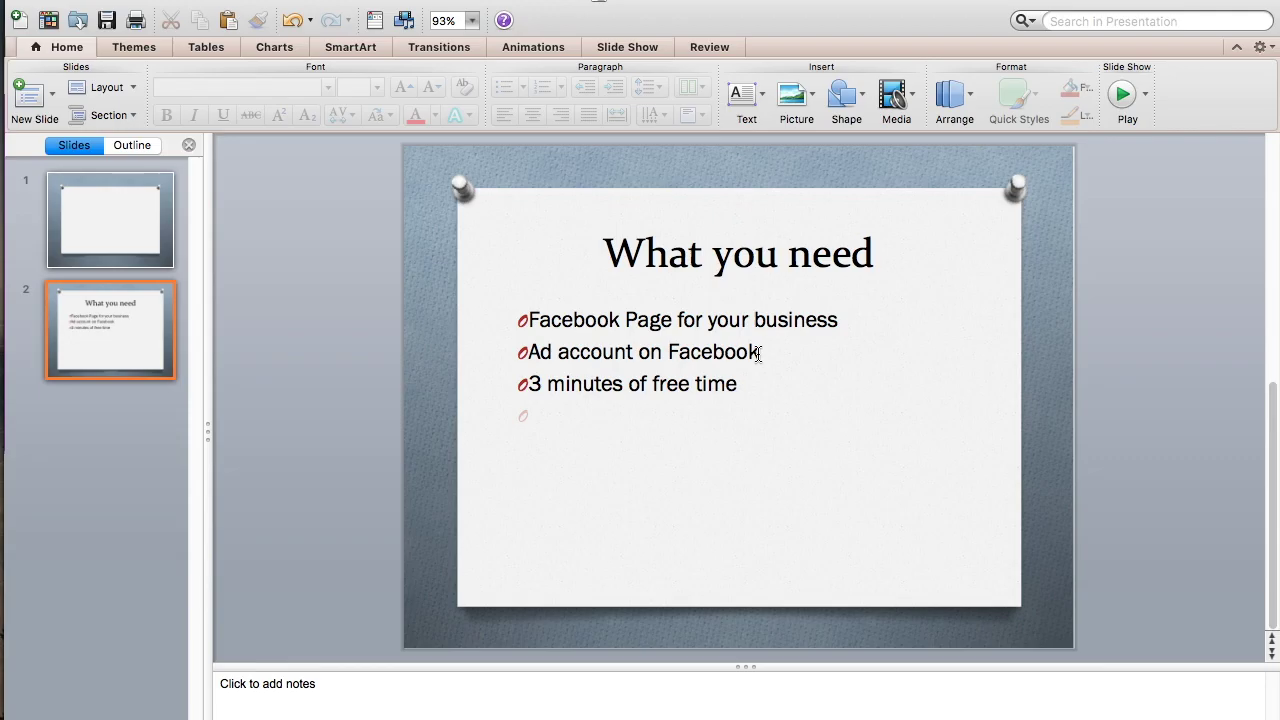
# Switch to Facebook Ads Manager in Chrome and start creating a new campaign
pyautogui.hotkey('ctrl', 'Up')
pyautogui.click(948, 394)
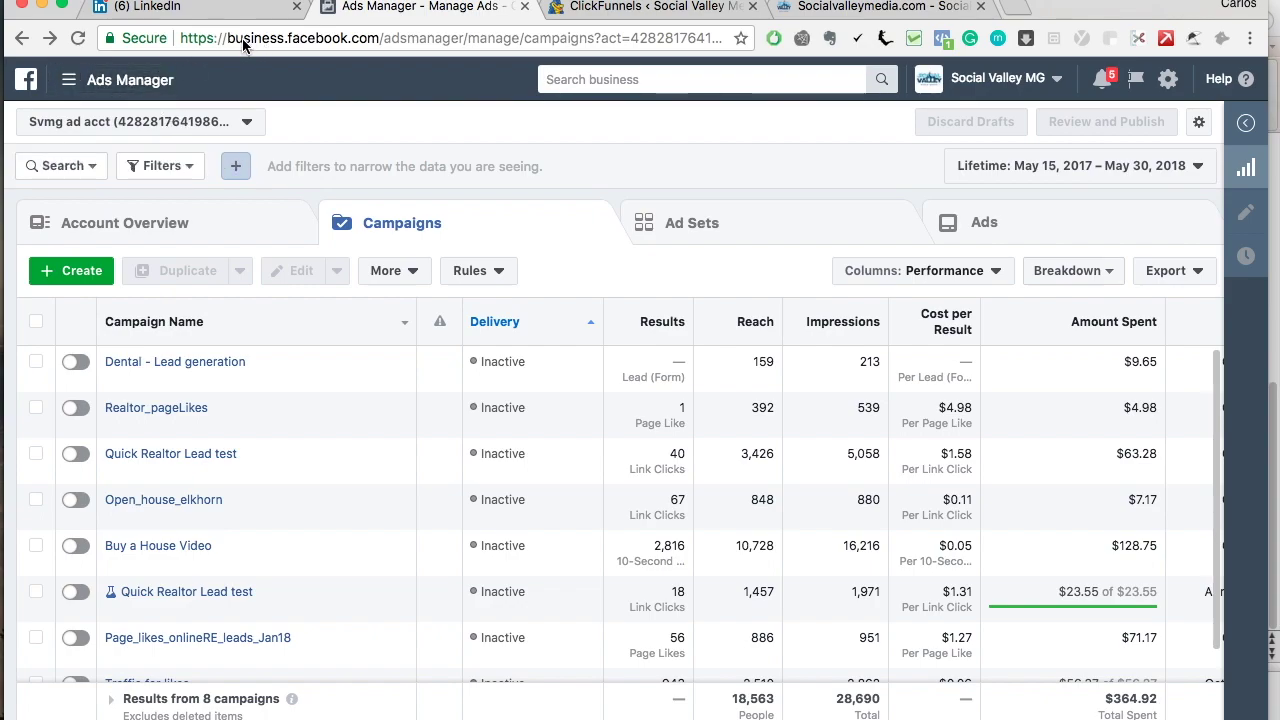
pyautogui.click(70, 82)
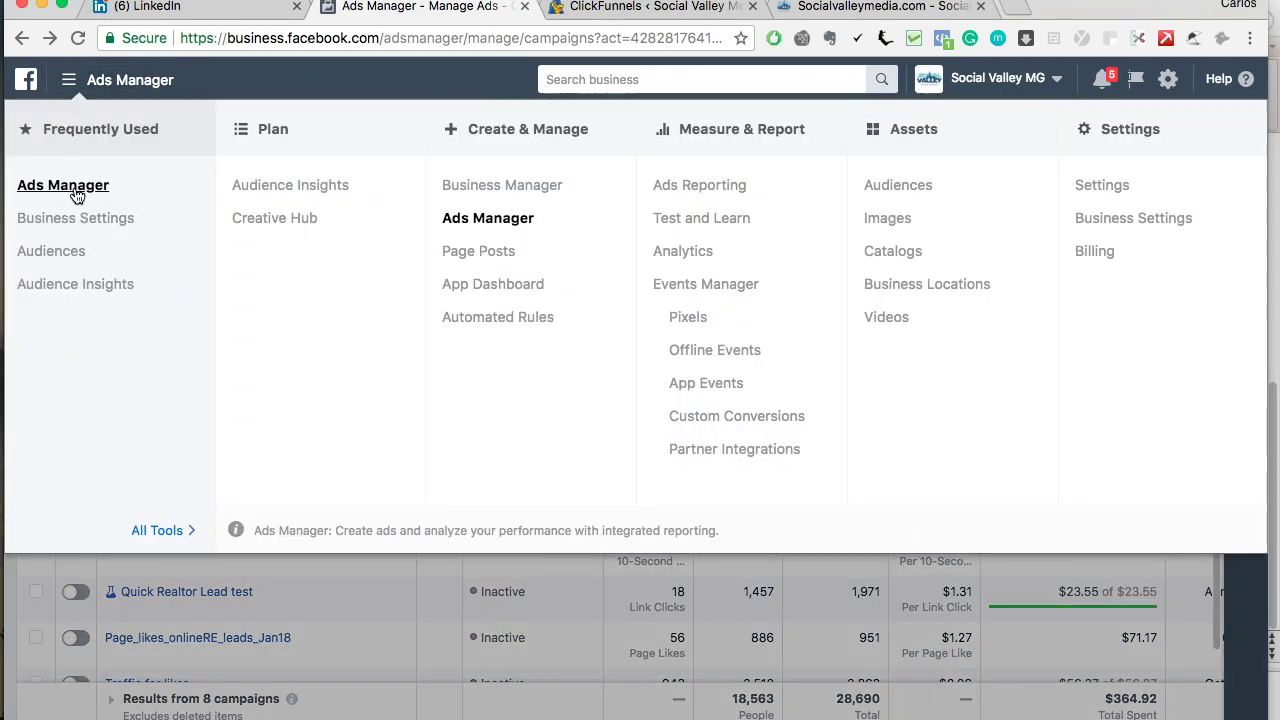
pyautogui.click(70, 80)
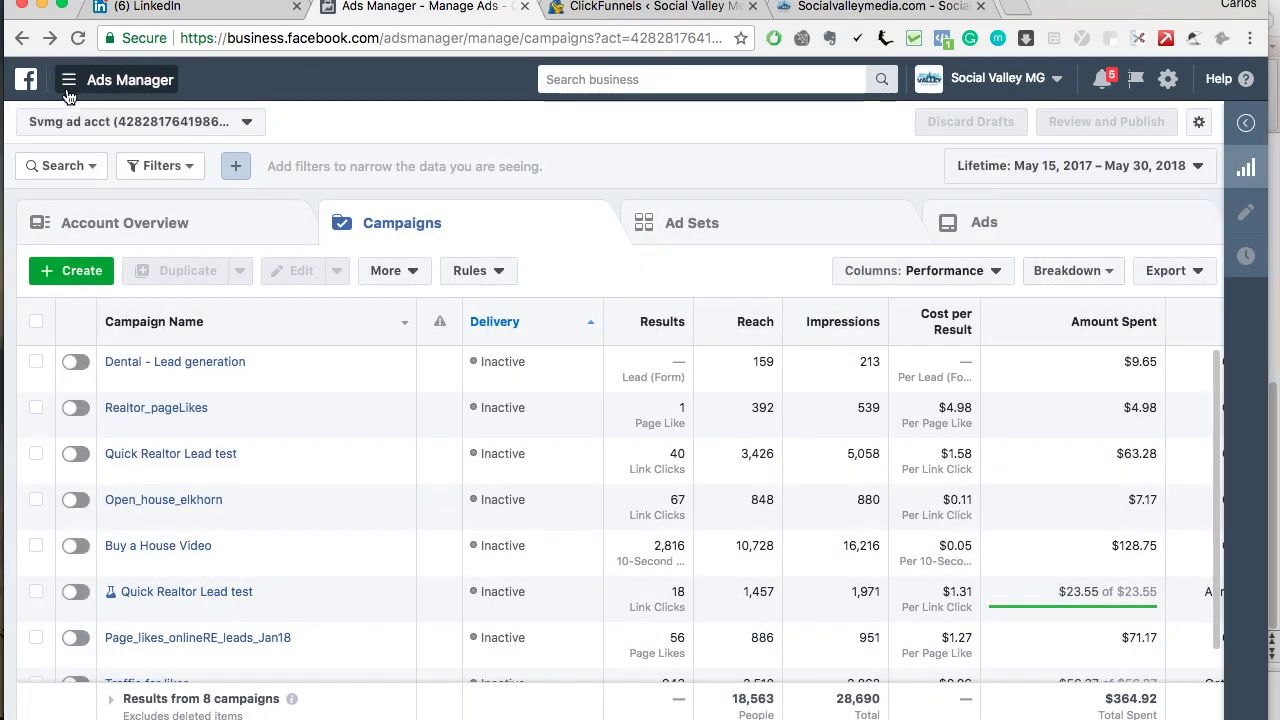
pyautogui.click(88, 272)
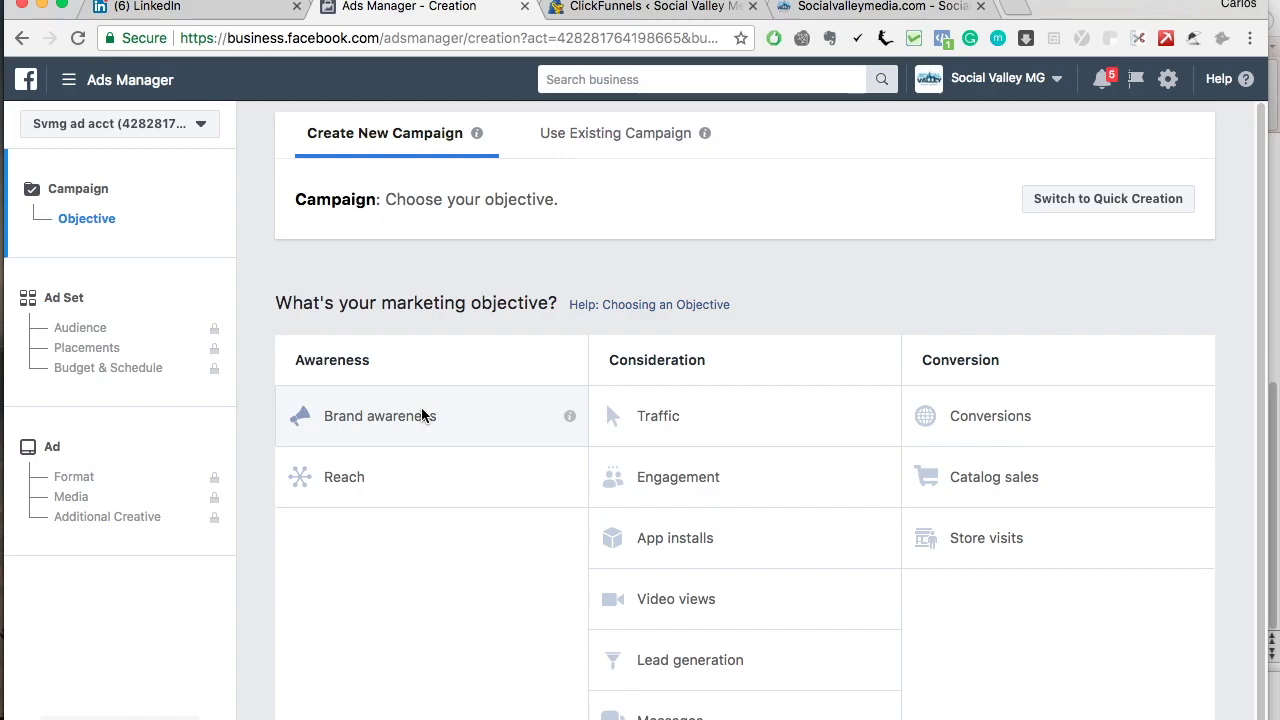
# Choose the Brand awareness objective, name the campaign "Brand awareness test" and continue to the ad set
pyautogui.click(421, 410)
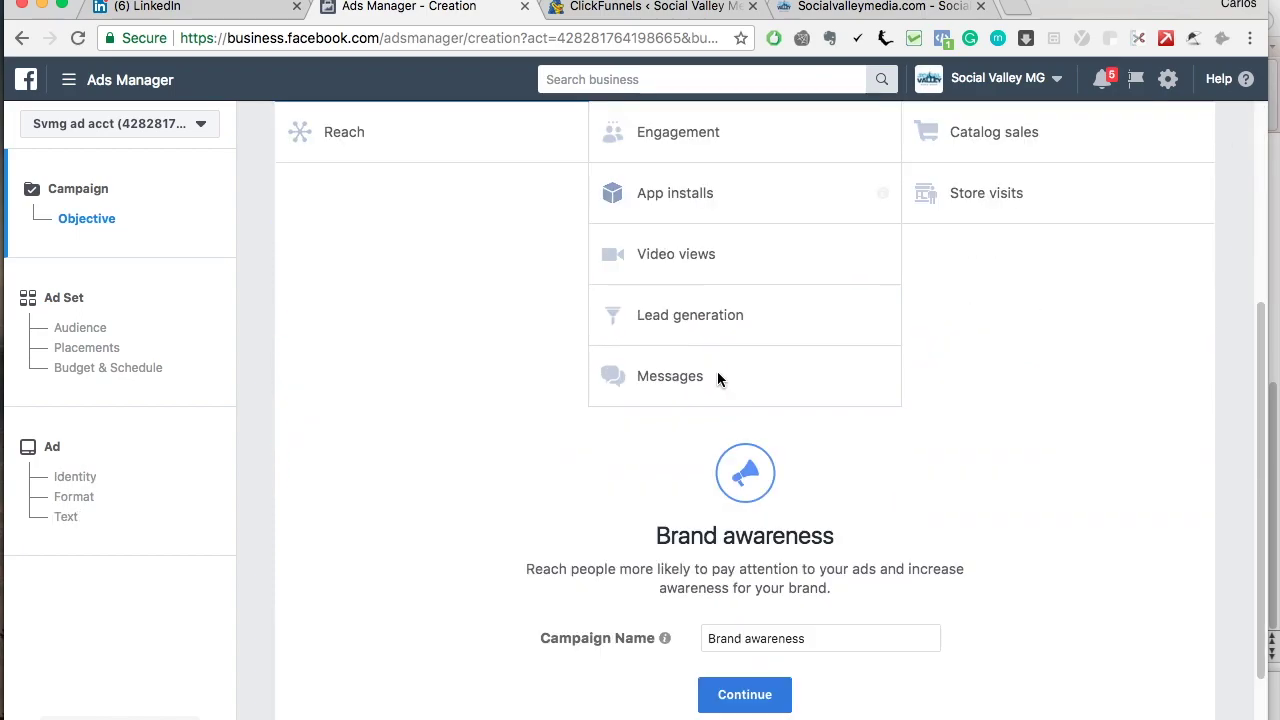
pyautogui.click(827, 512)
pyautogui.write('tes')
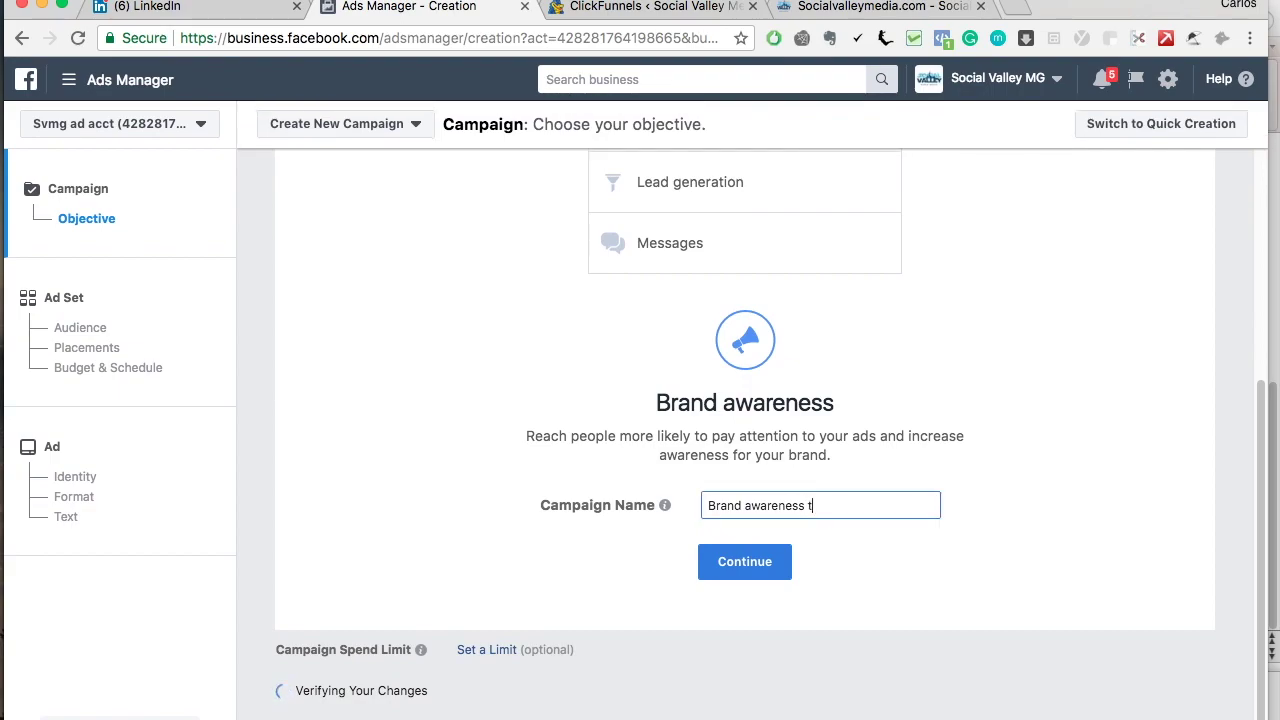
pyautogui.write('t')
pyautogui.click(748, 576)
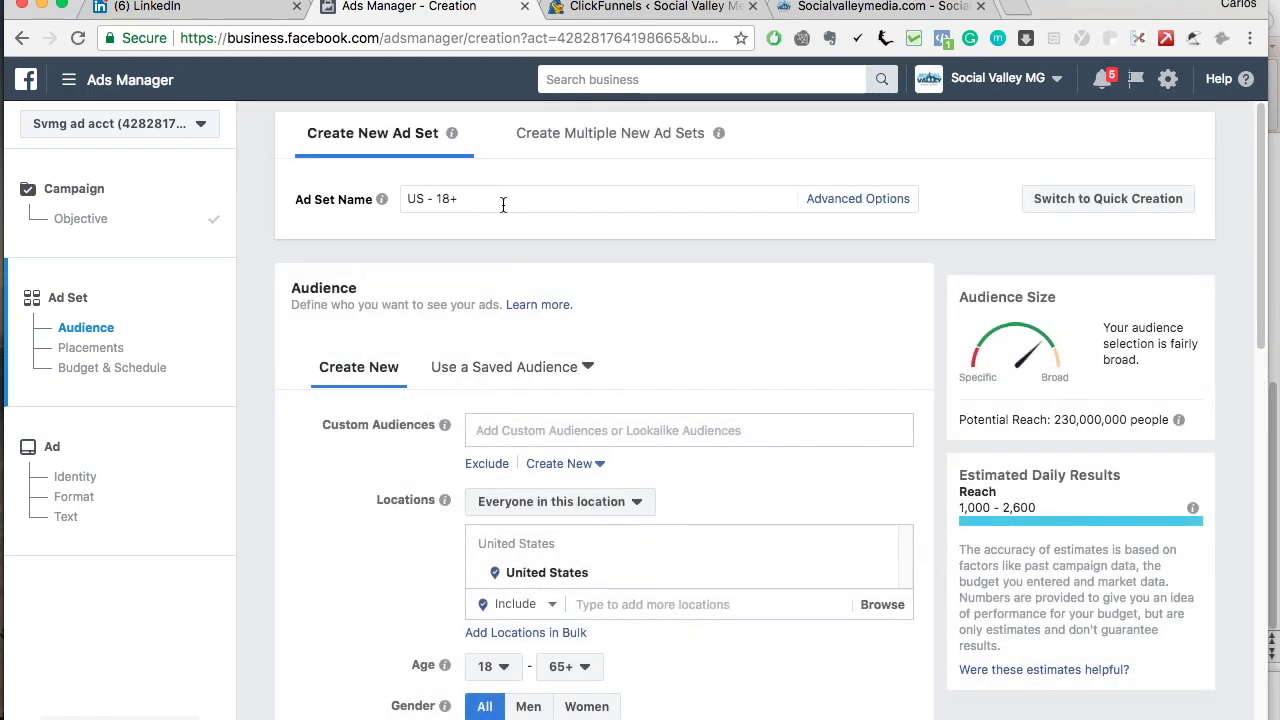
# Replace United States with the city of Los Angeles, California as the audience's target location
pyautogui.scroll(-5, 590, 256)
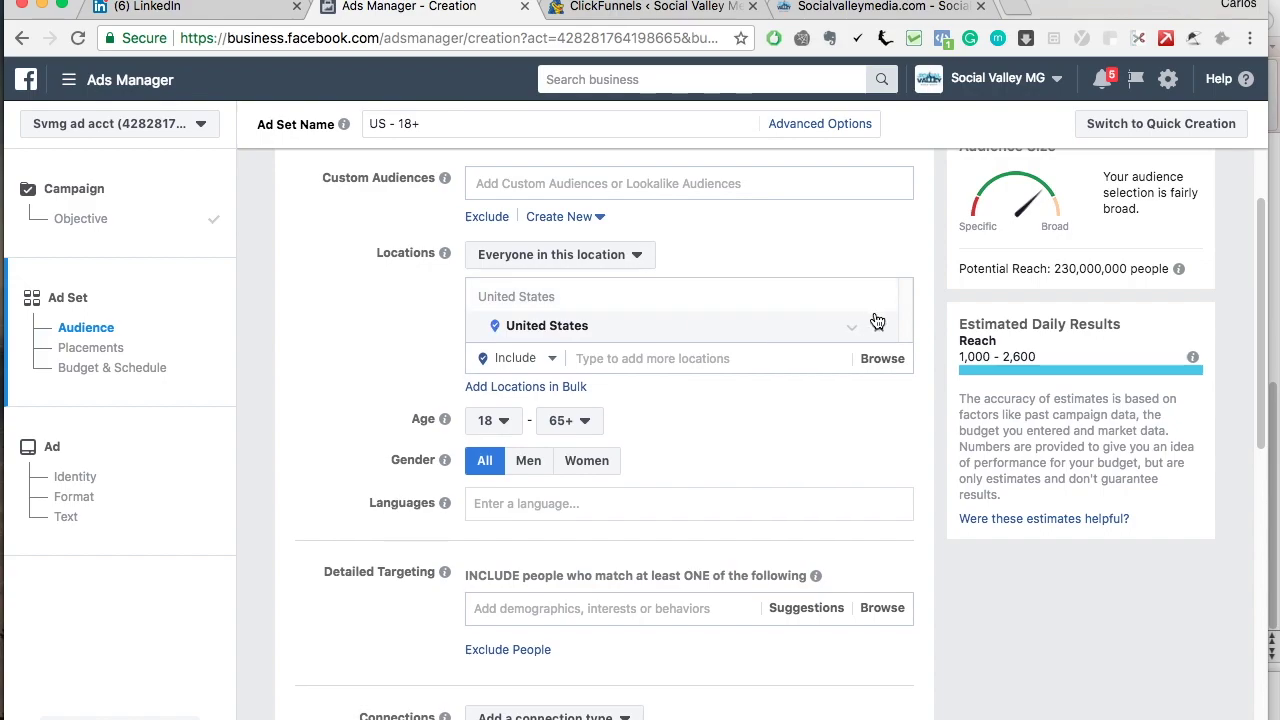
pyautogui.click(877, 331)
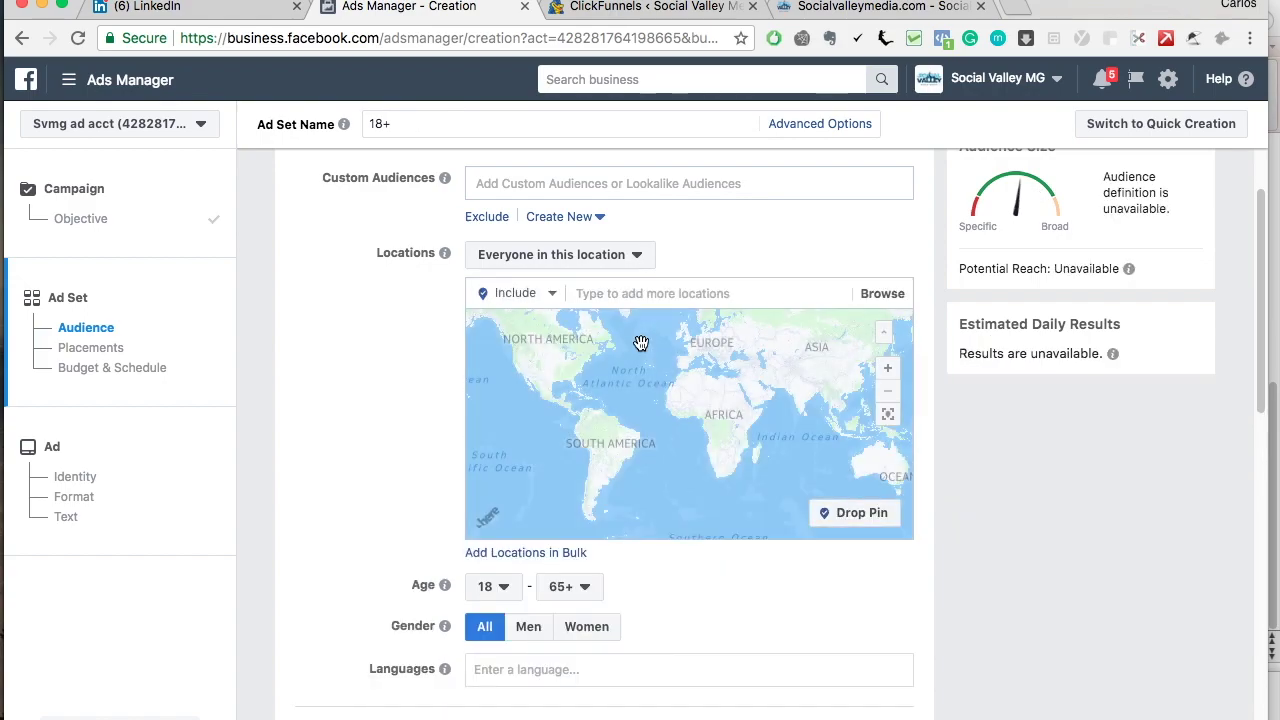
pyautogui.click(629, 293)
pyautogui.write('los ')
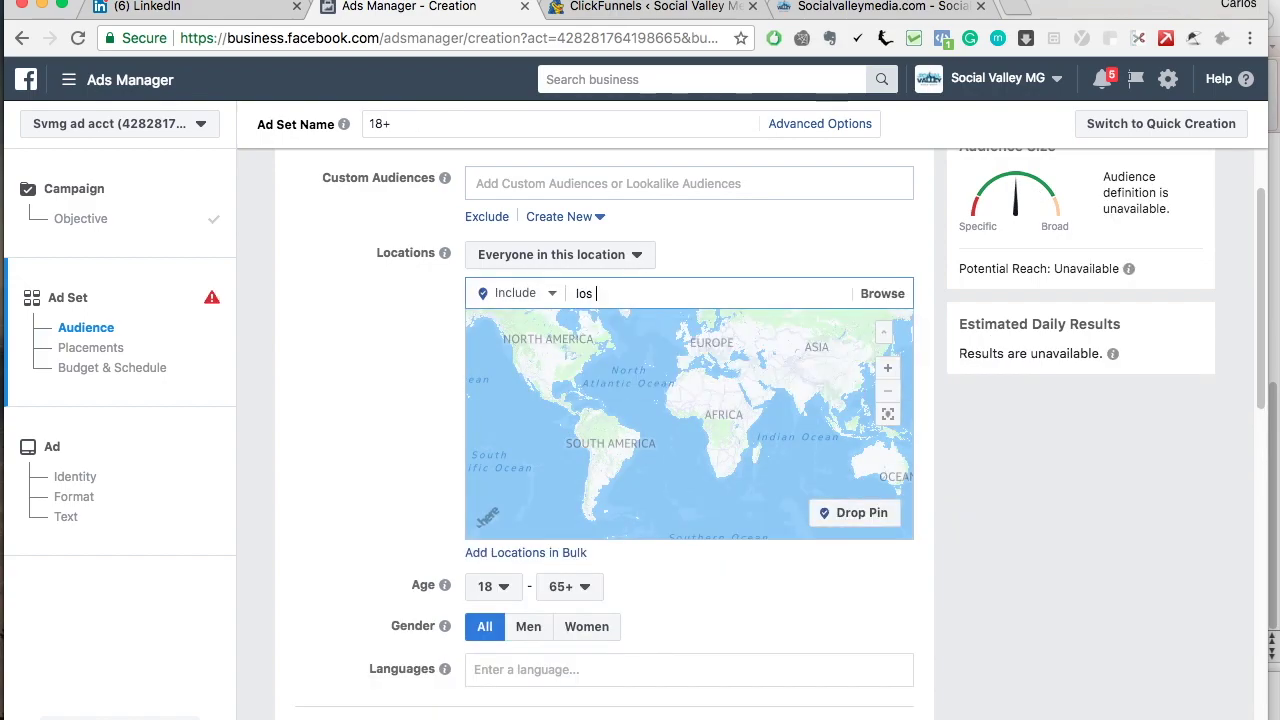
pyautogui.write('angeles')
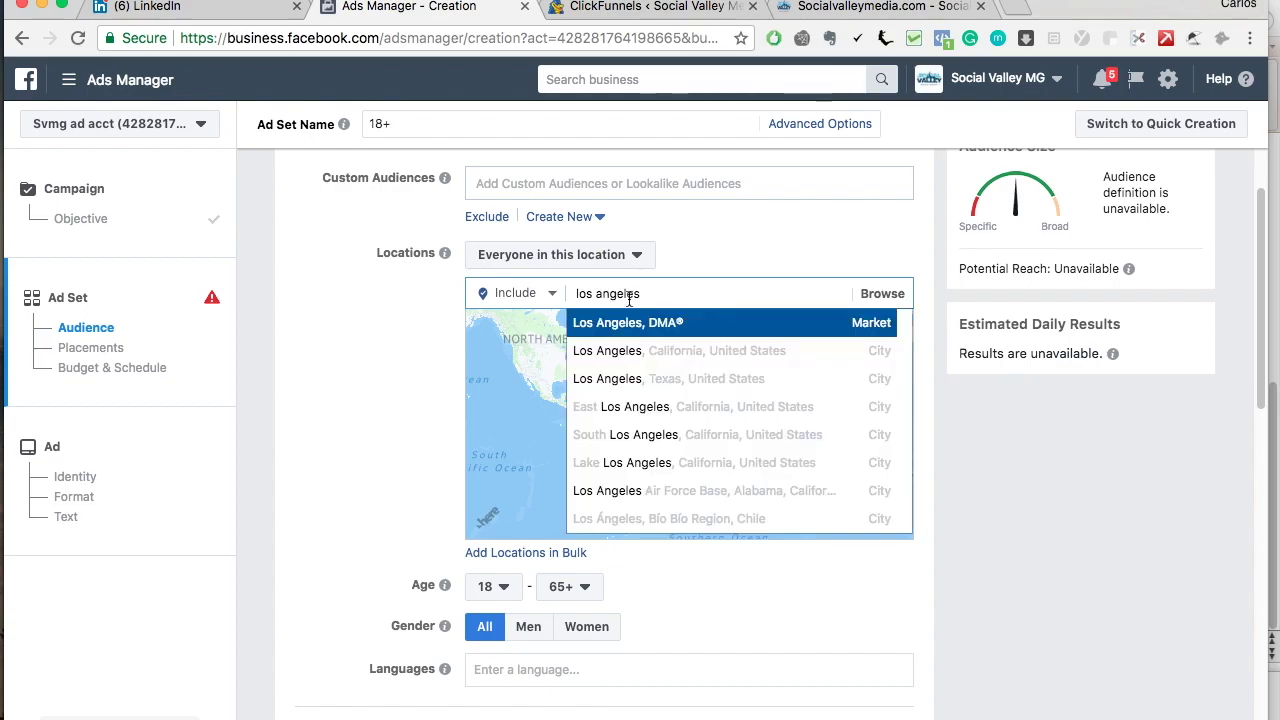
pyautogui.click(663, 351)
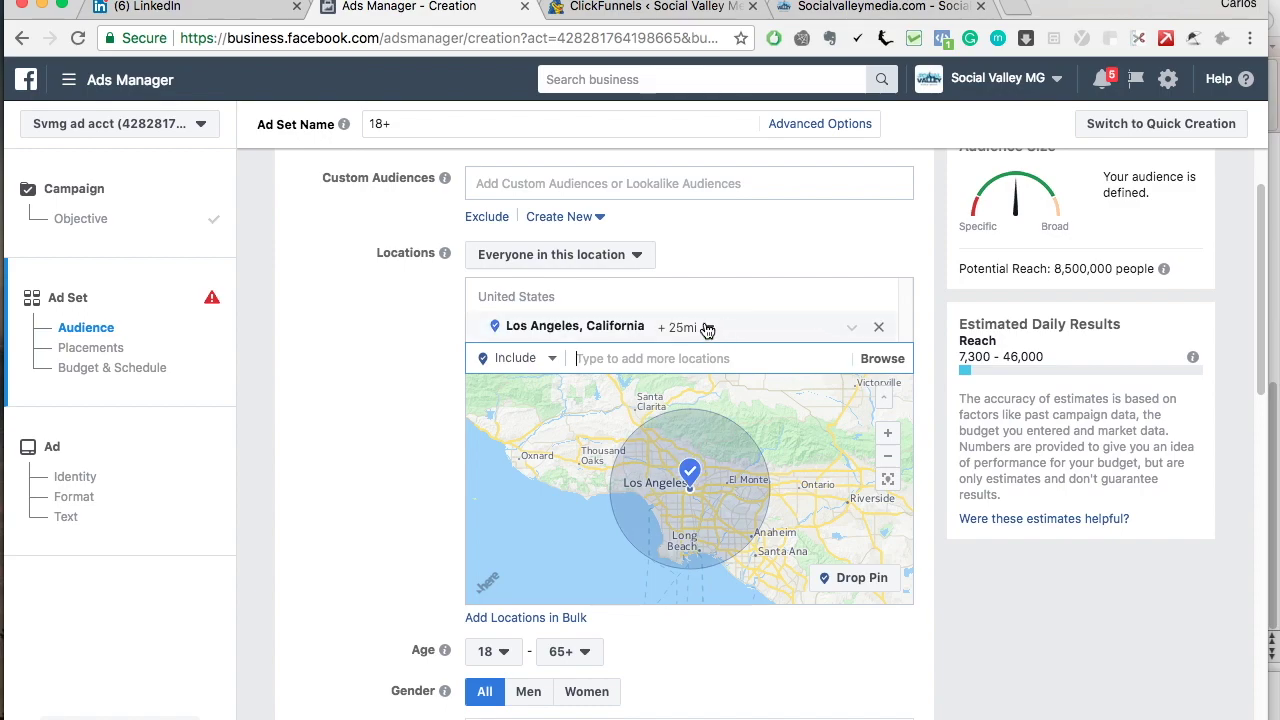
# Set the radius around Los Angeles to 10 mi
pyautogui.click(706, 330)
pyautogui.doubleClick(780, 423)
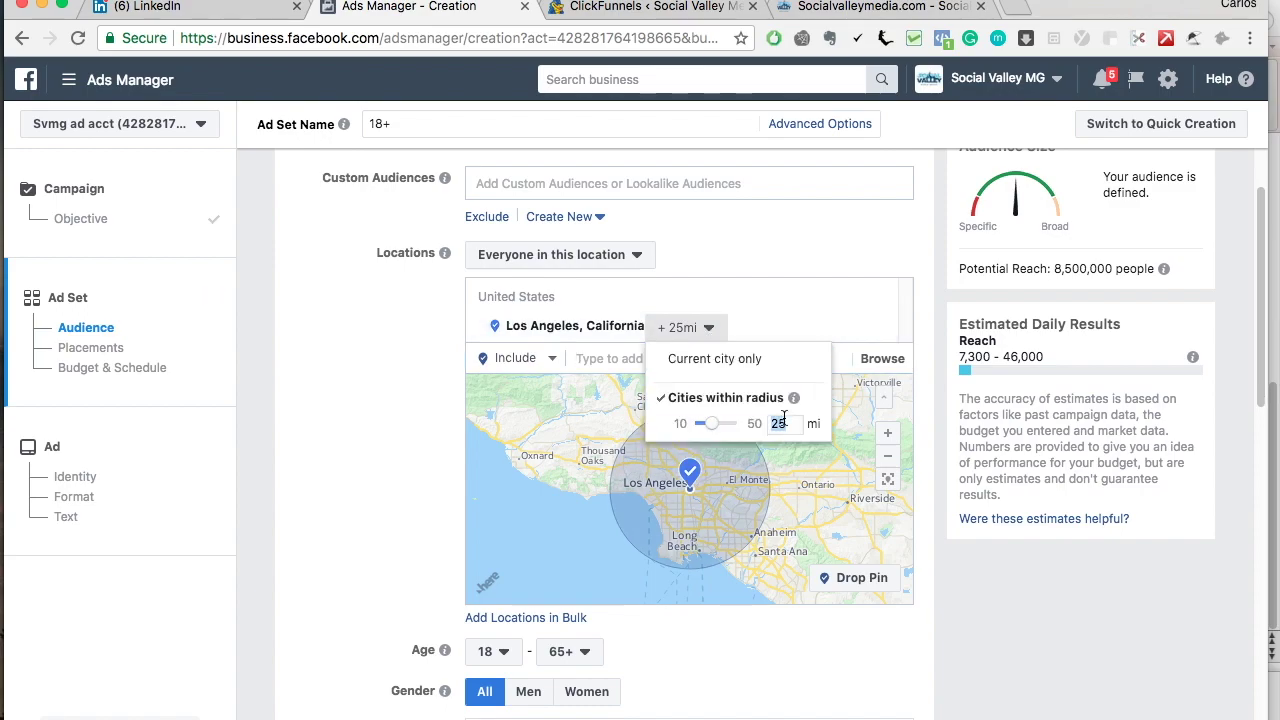
pyautogui.write('10')
pyautogui.click(505, 324)
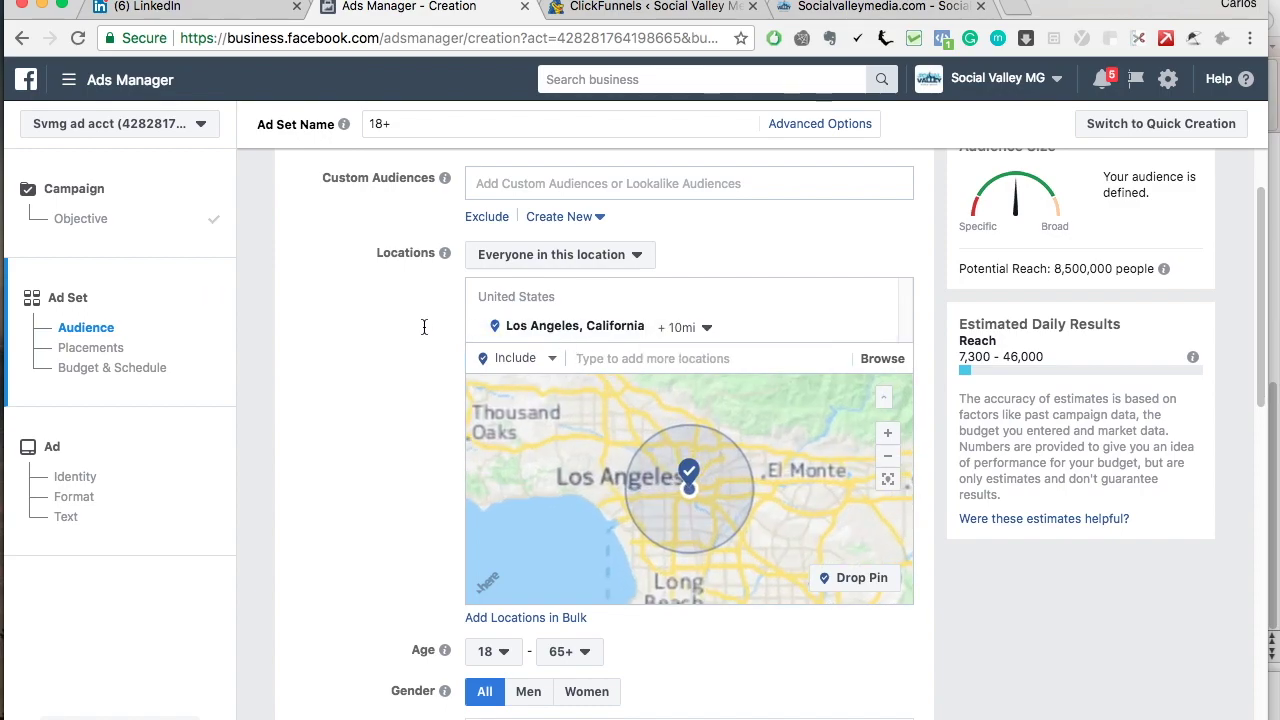
pyautogui.click(706, 329)
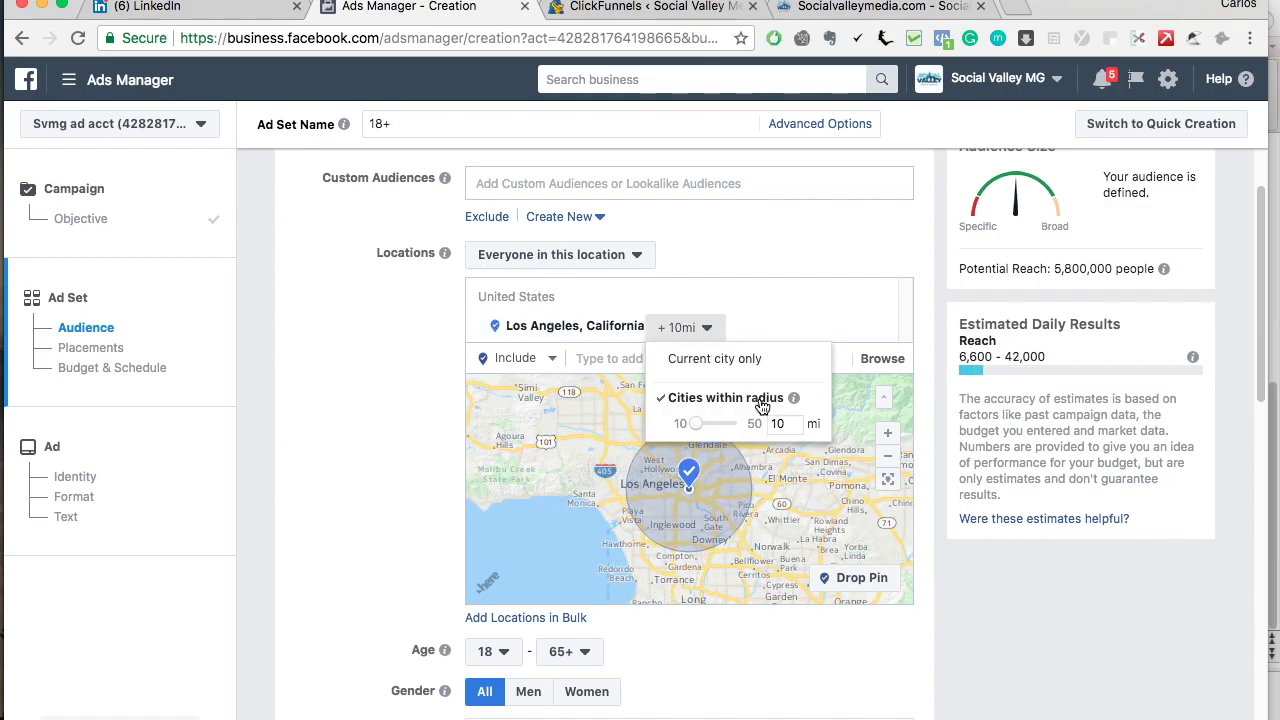
pyautogui.doubleClick(782, 425)
pyautogui.click(782, 425)
pyautogui.doubleClick(777, 423)
pyautogui.click(405, 374)
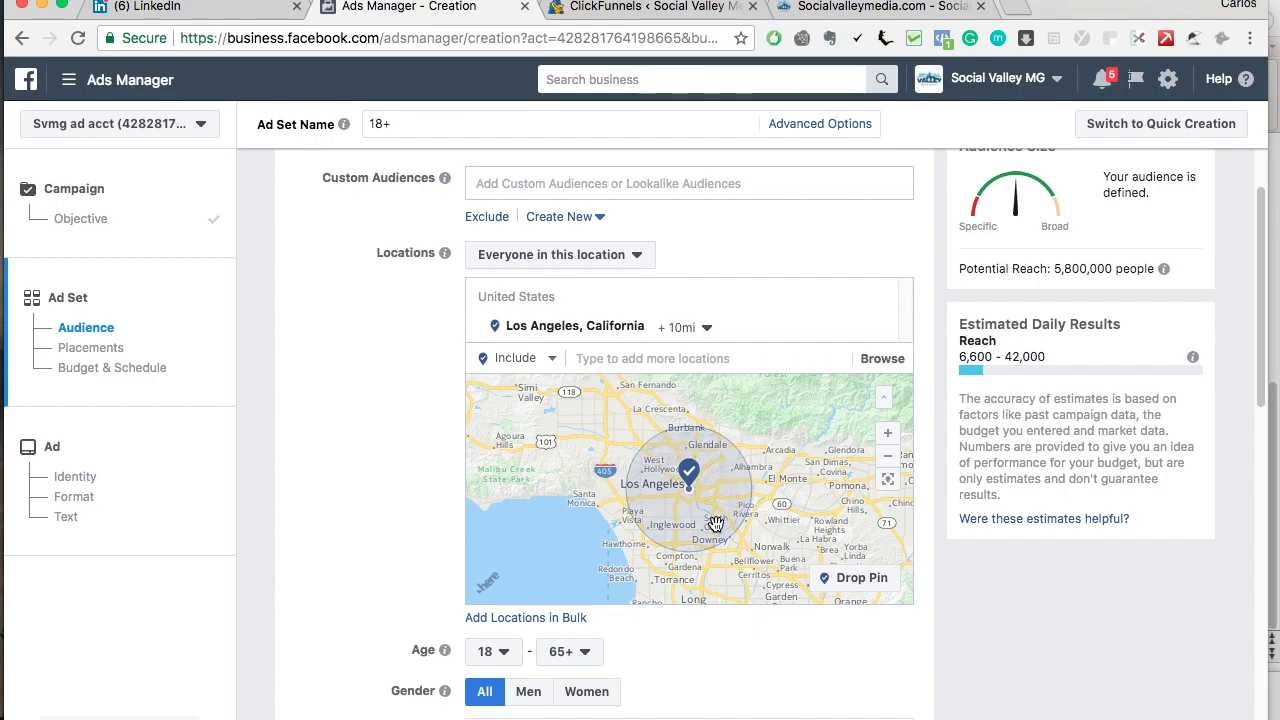
# Review the age, gender and detailed targeting options together with the audience's potential reach
pyautogui.scroll(-5, 356, 383)
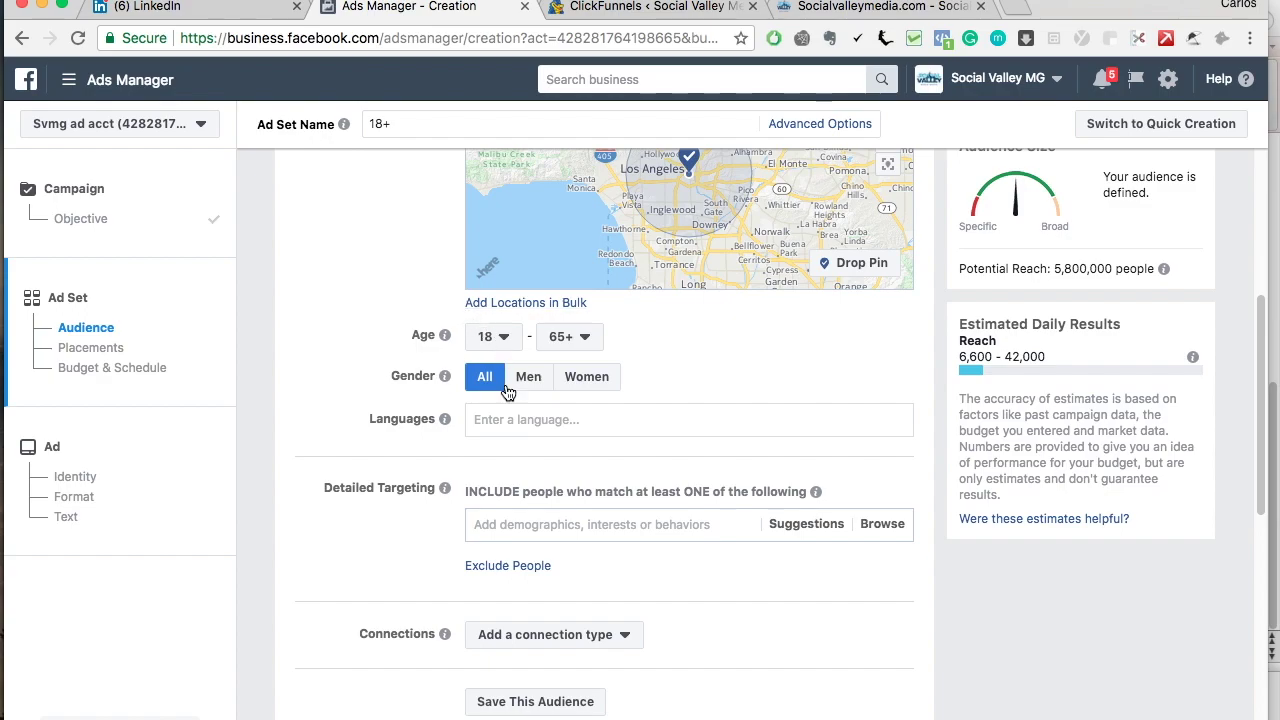
pyautogui.moveTo(446, 378)
pyautogui.scroll(-2, 446, 378)
pyautogui.scroll(-3, 370, 302)
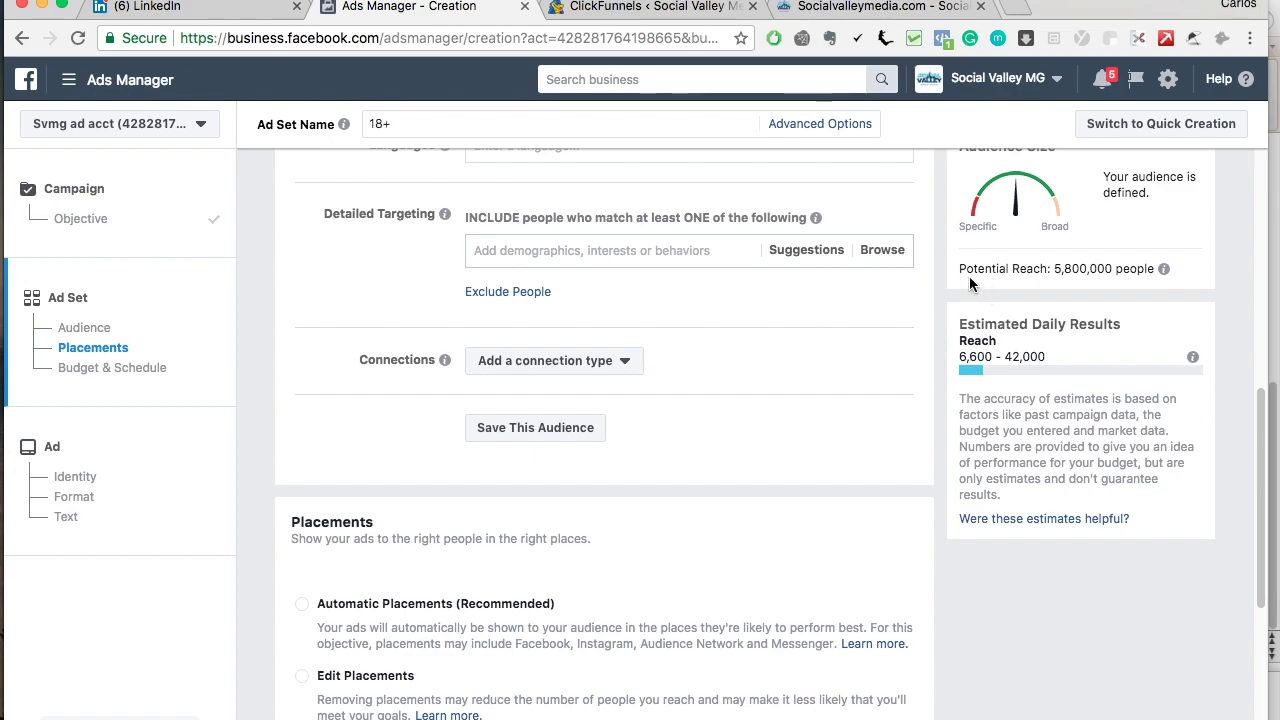
pyautogui.moveTo(958, 268); pyautogui.dragTo(1114, 270)
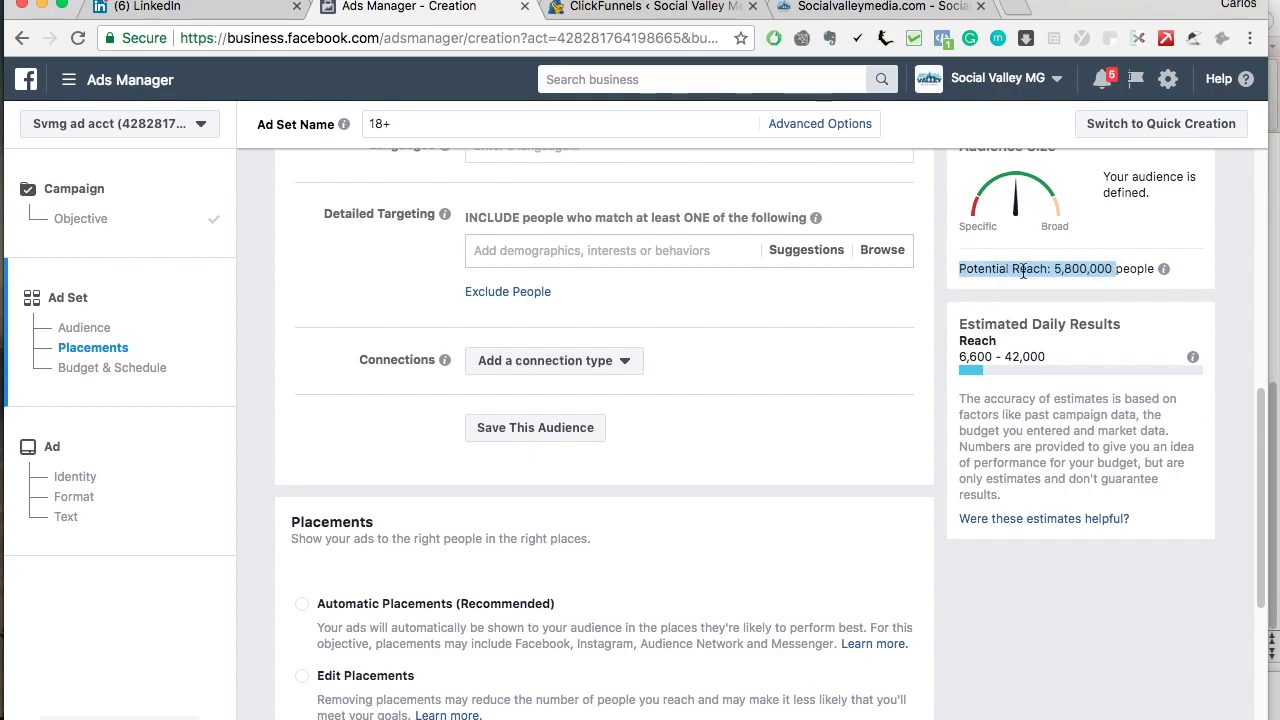
pyautogui.click(958, 276)
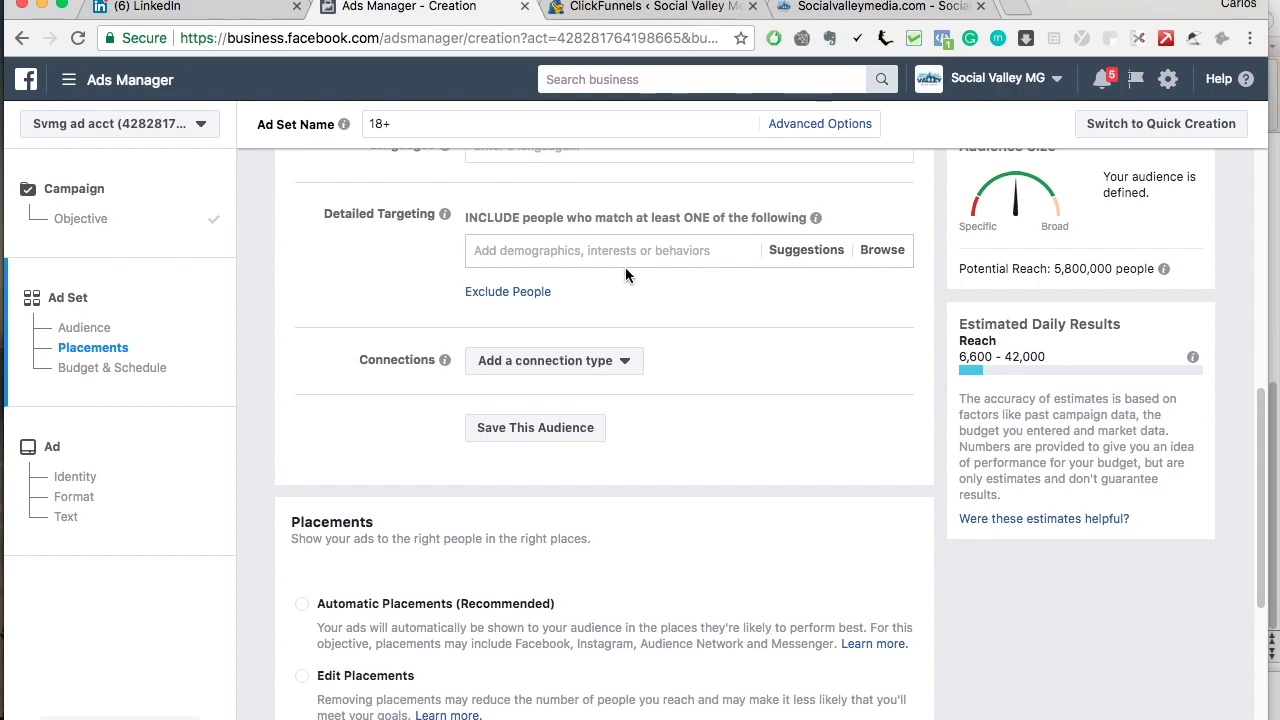
# Add the interests Hamburger and French fries to the audience's detailed targeting
pyautogui.click(554, 254)
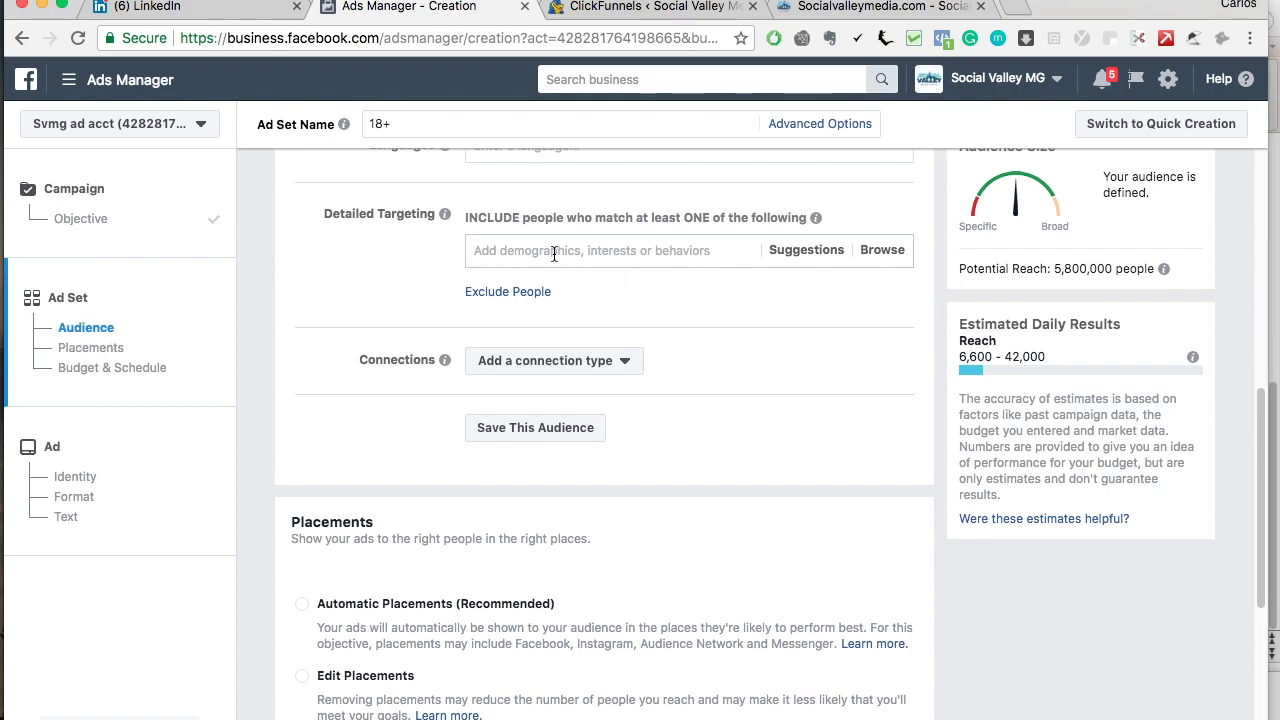
pyautogui.write('ham')
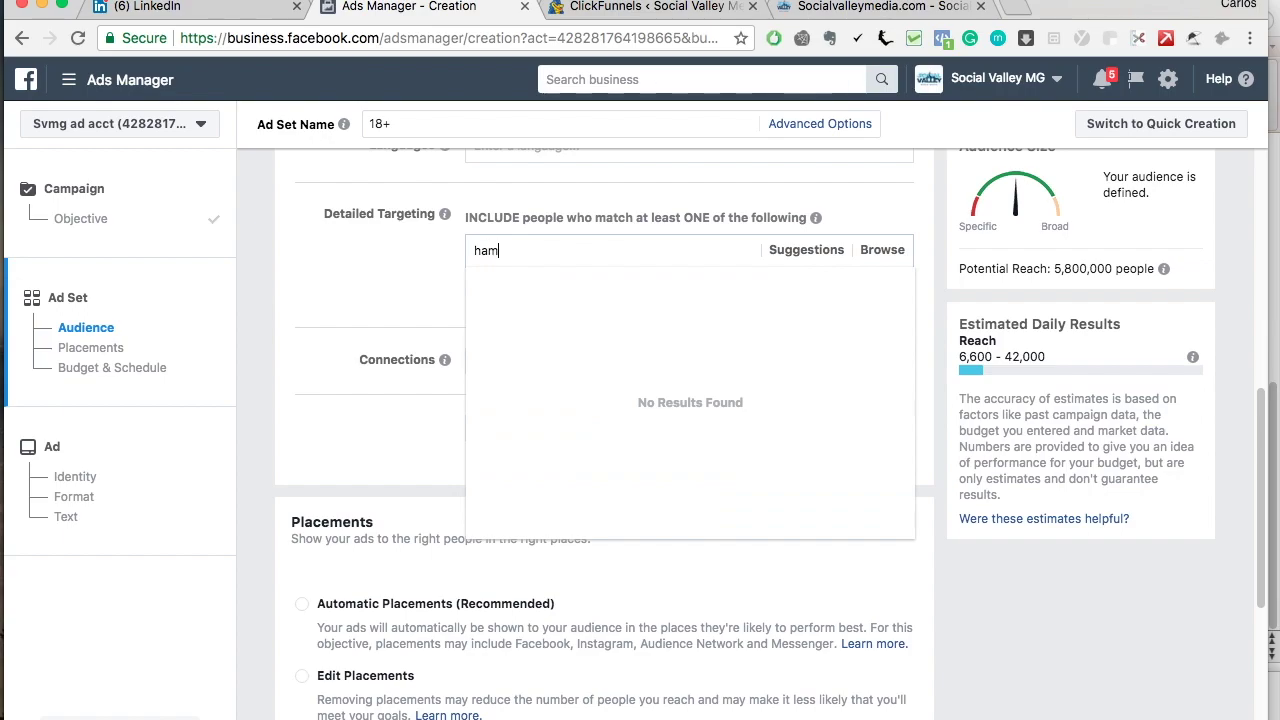
pyautogui.write('burger')
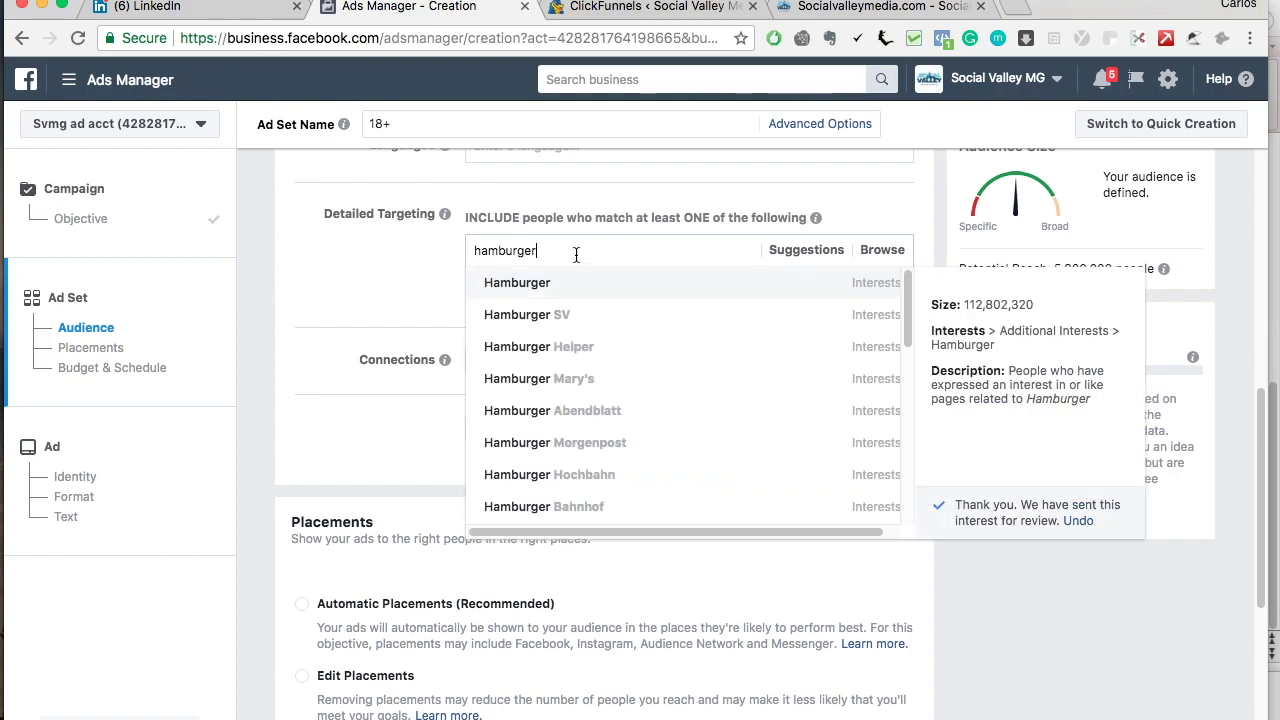
pyautogui.press('super+a')
pyautogui.press('BackSpace')
pyautogui.write('fries')
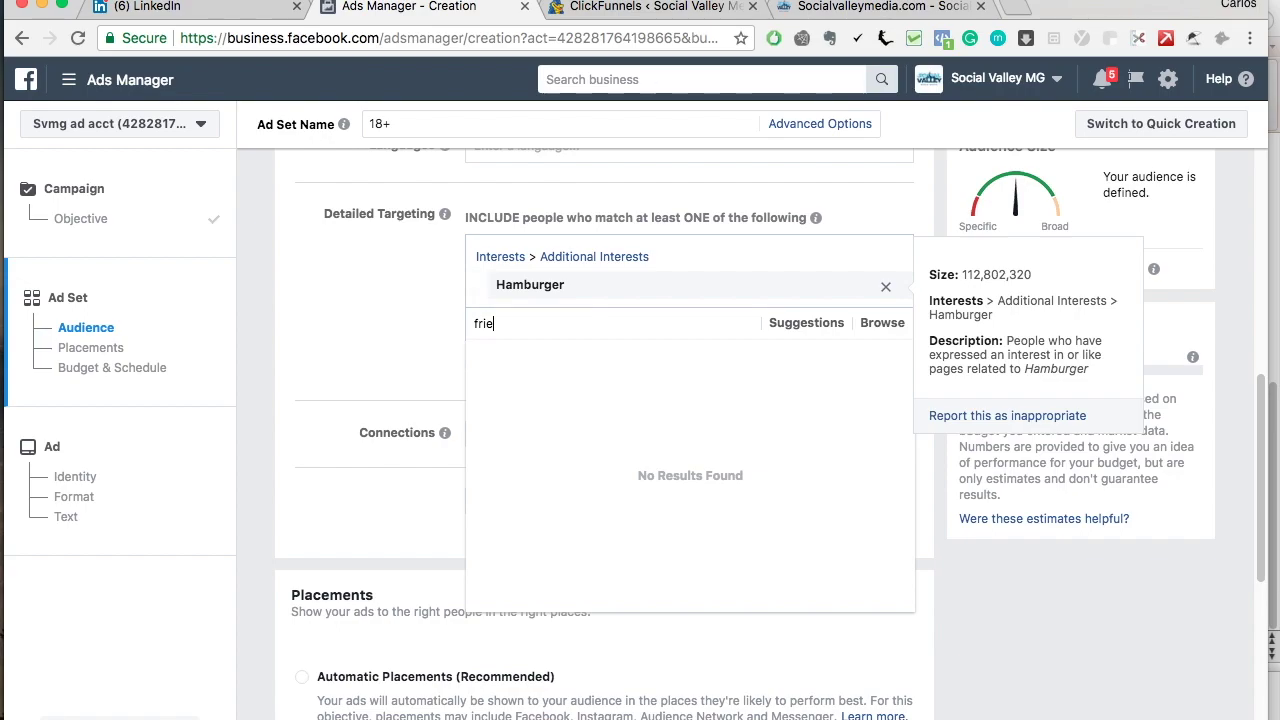
pyautogui.click(580, 357)
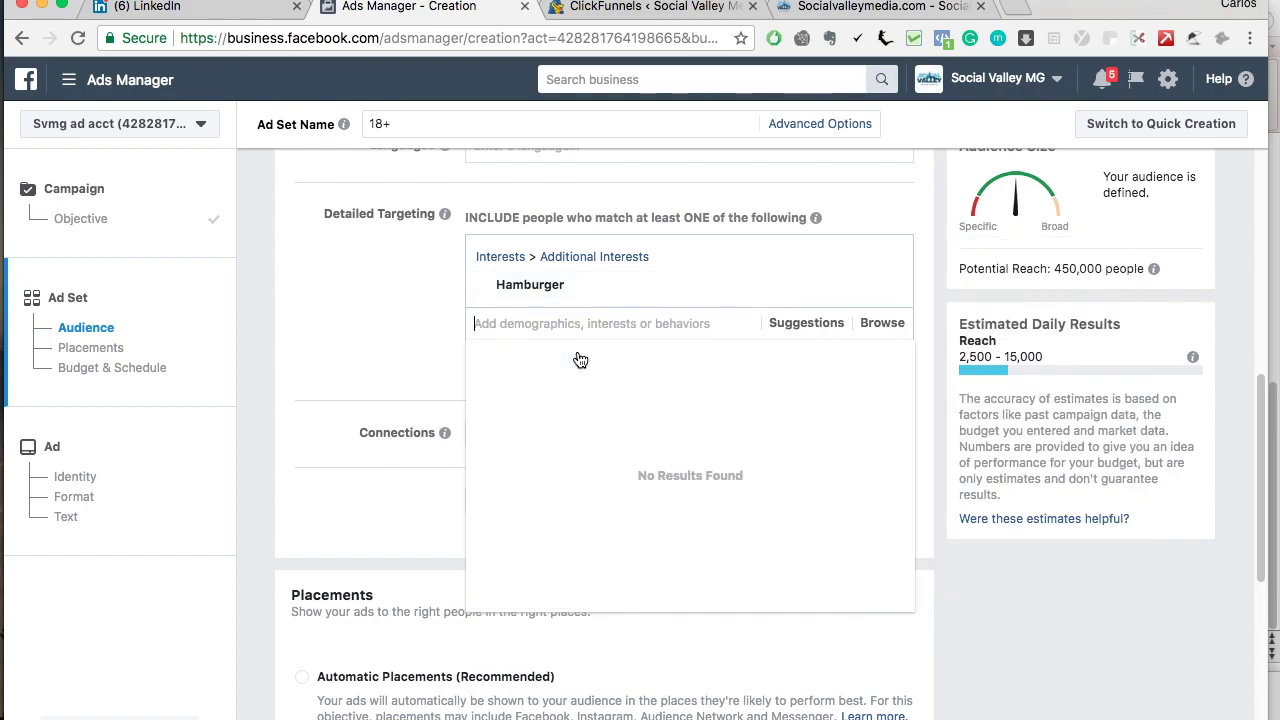
# Add the interests In-N-Out Burger and Five Guys to the audience's detailed targeting
pyautogui.write('in n out')
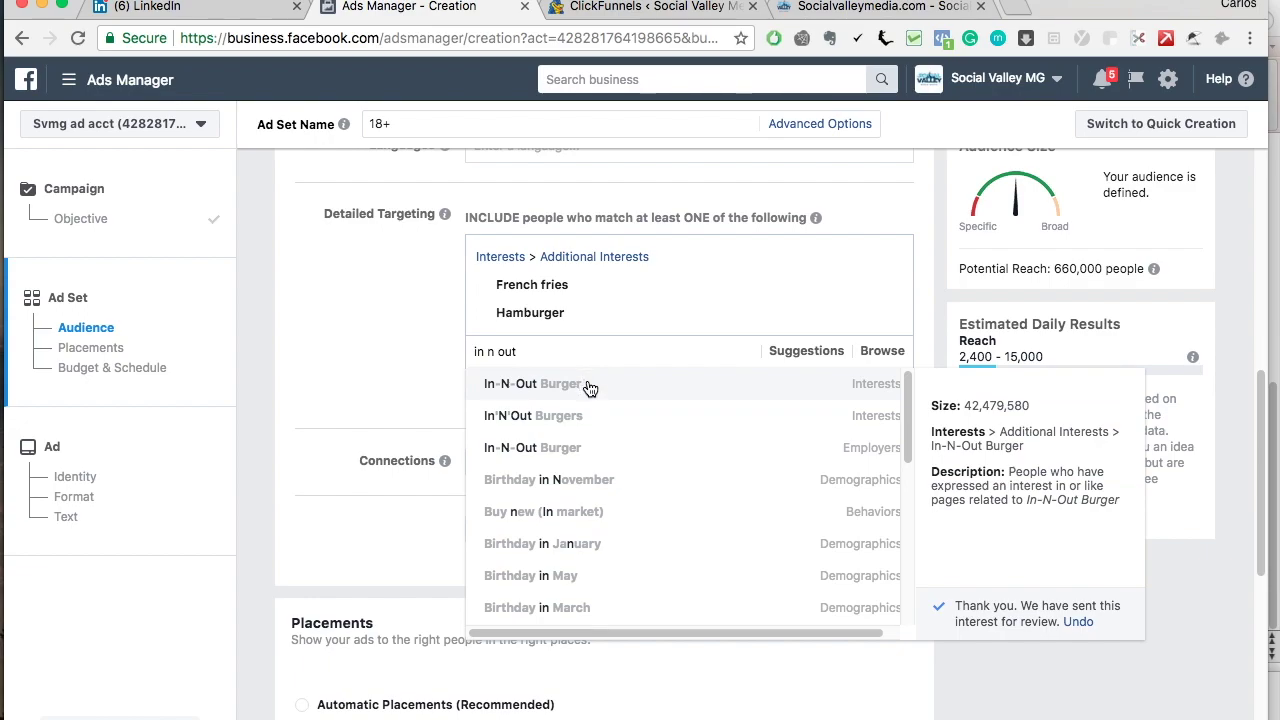
pyautogui.click(588, 385)
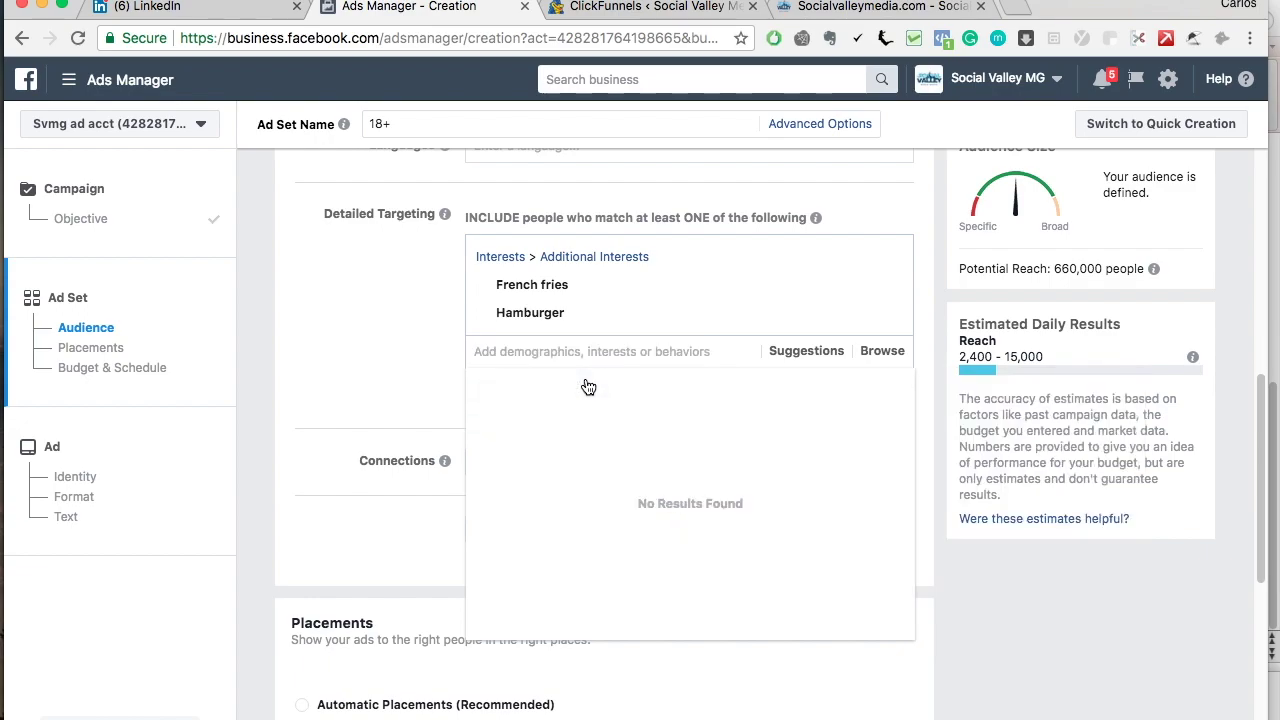
pyautogui.moveTo(542, 340)
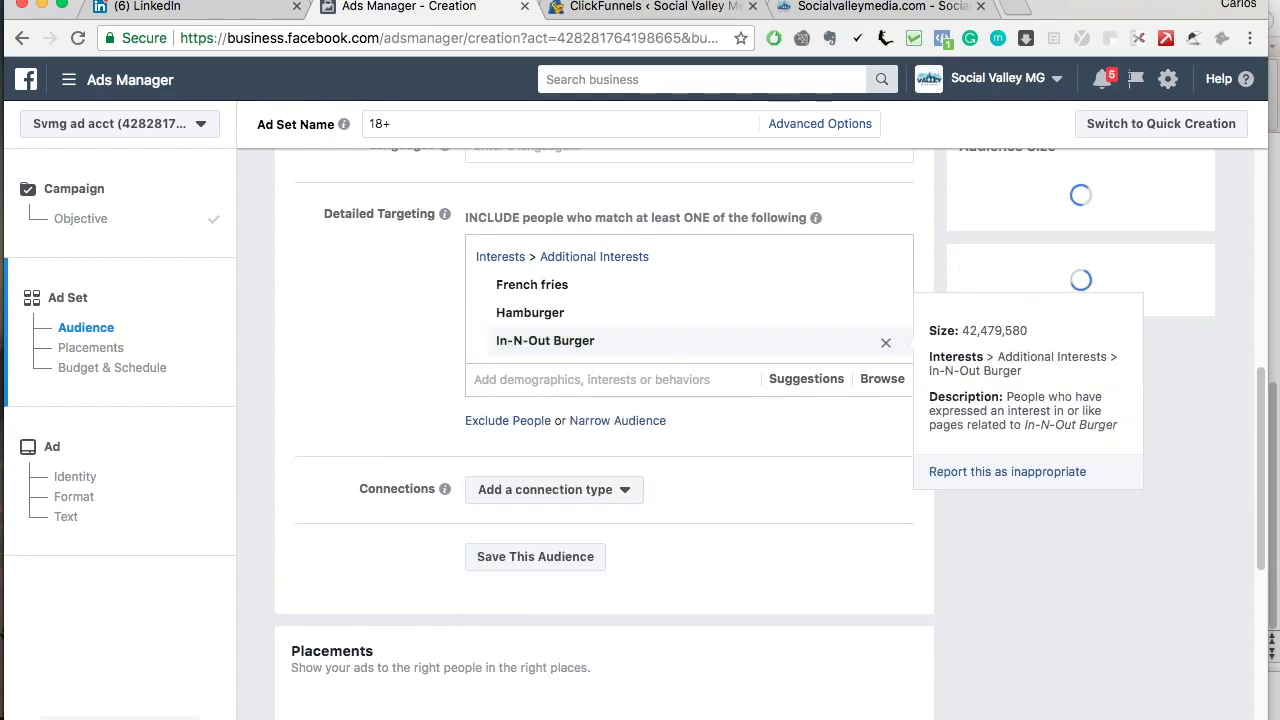
pyautogui.click(560, 379)
pyautogui.write('five ')
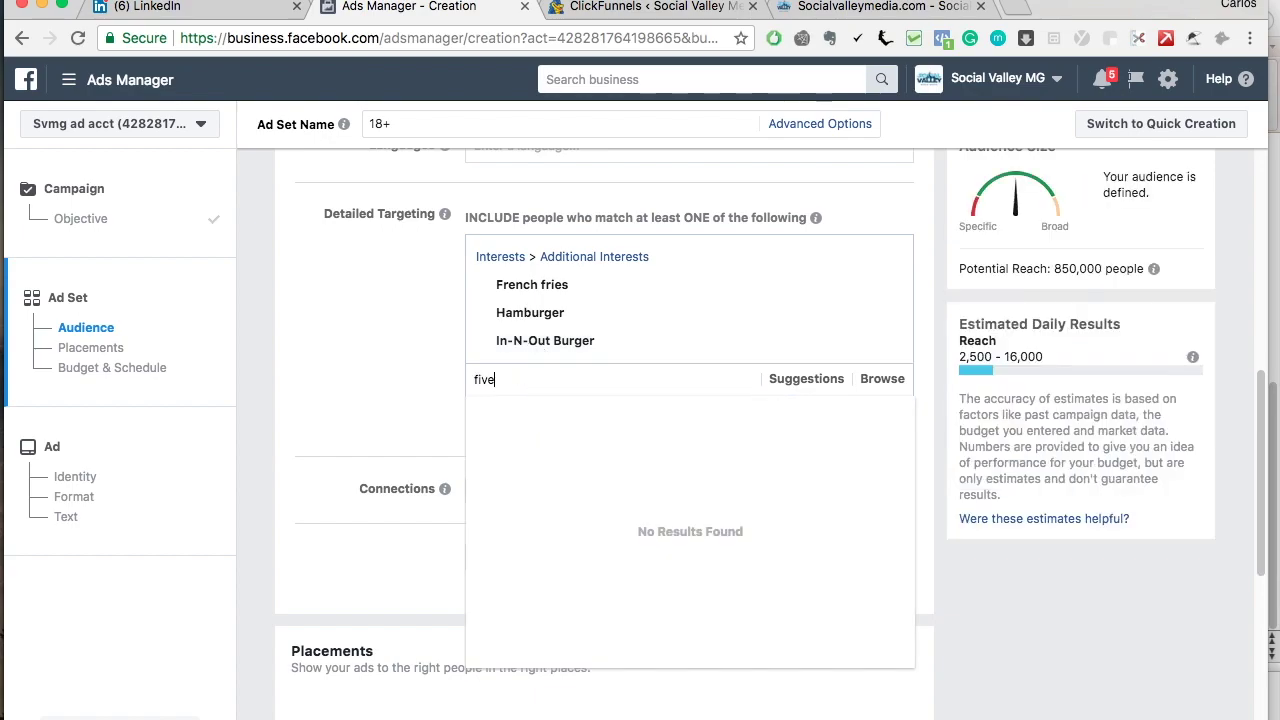
pyautogui.write('guys')
pyautogui.moveTo(551, 444)
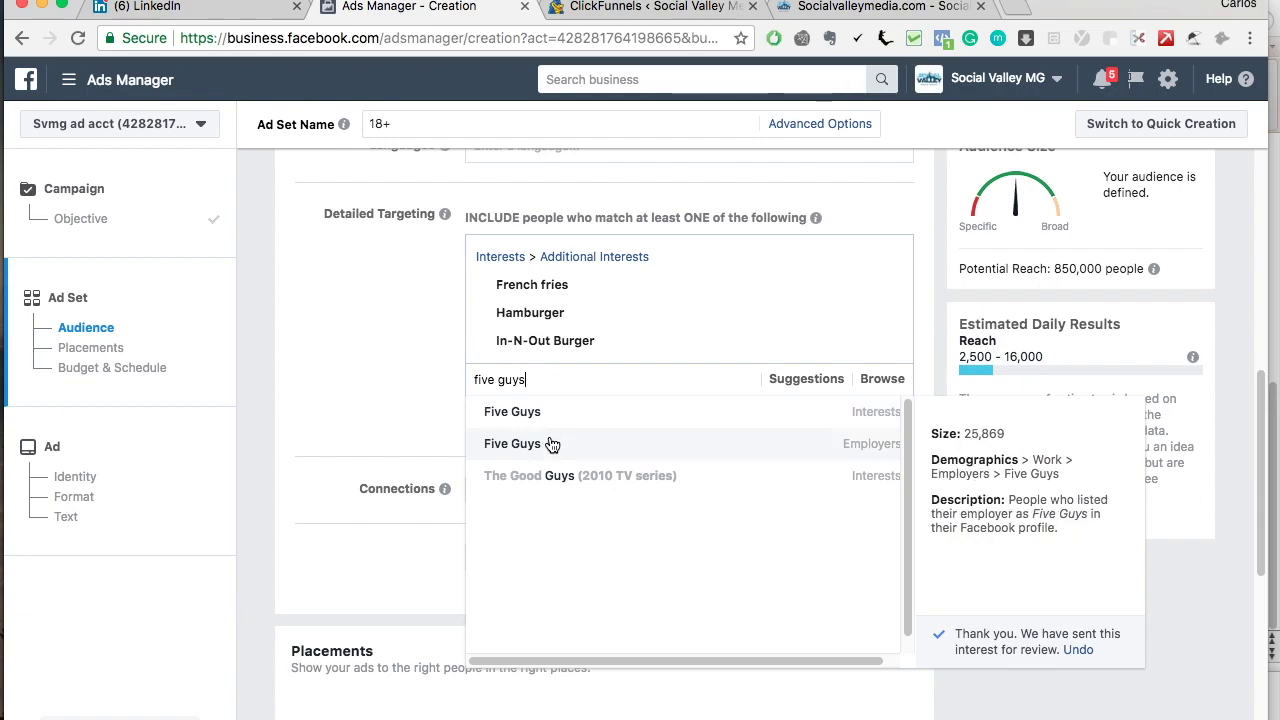
pyautogui.click(545, 414)
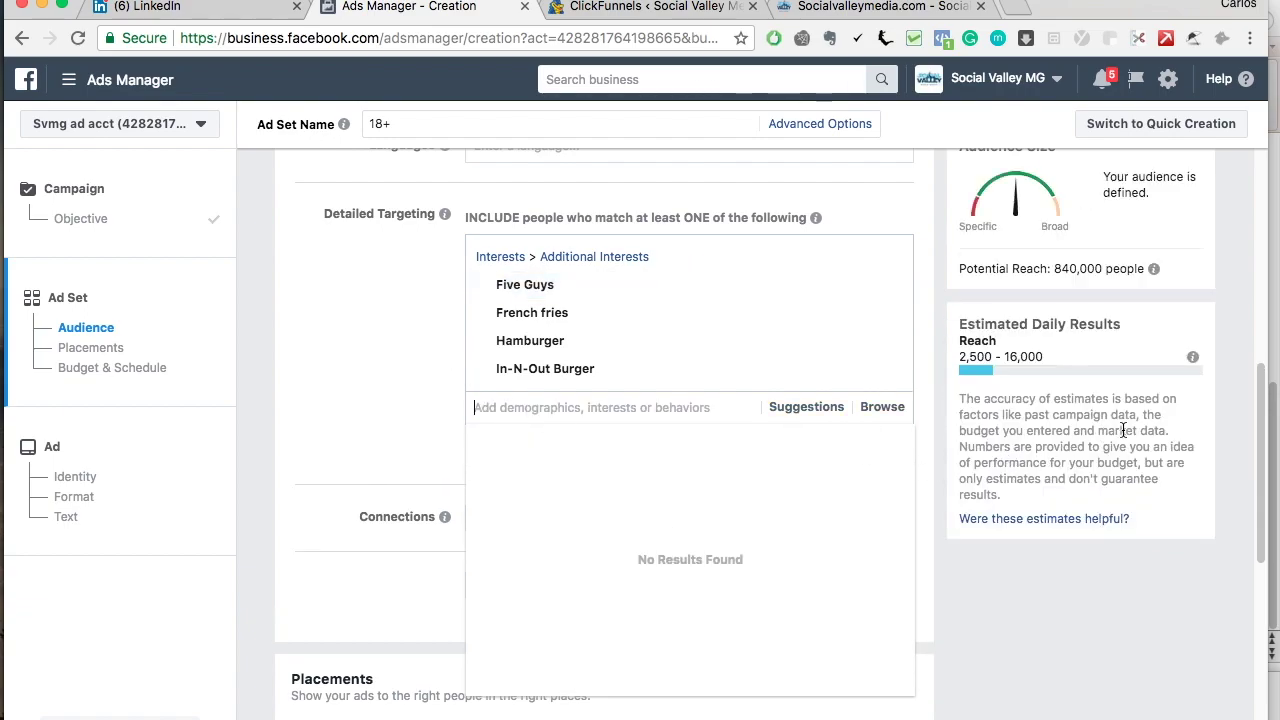
pyautogui.click(1041, 571)
pyautogui.scroll(-2, 990, 277)
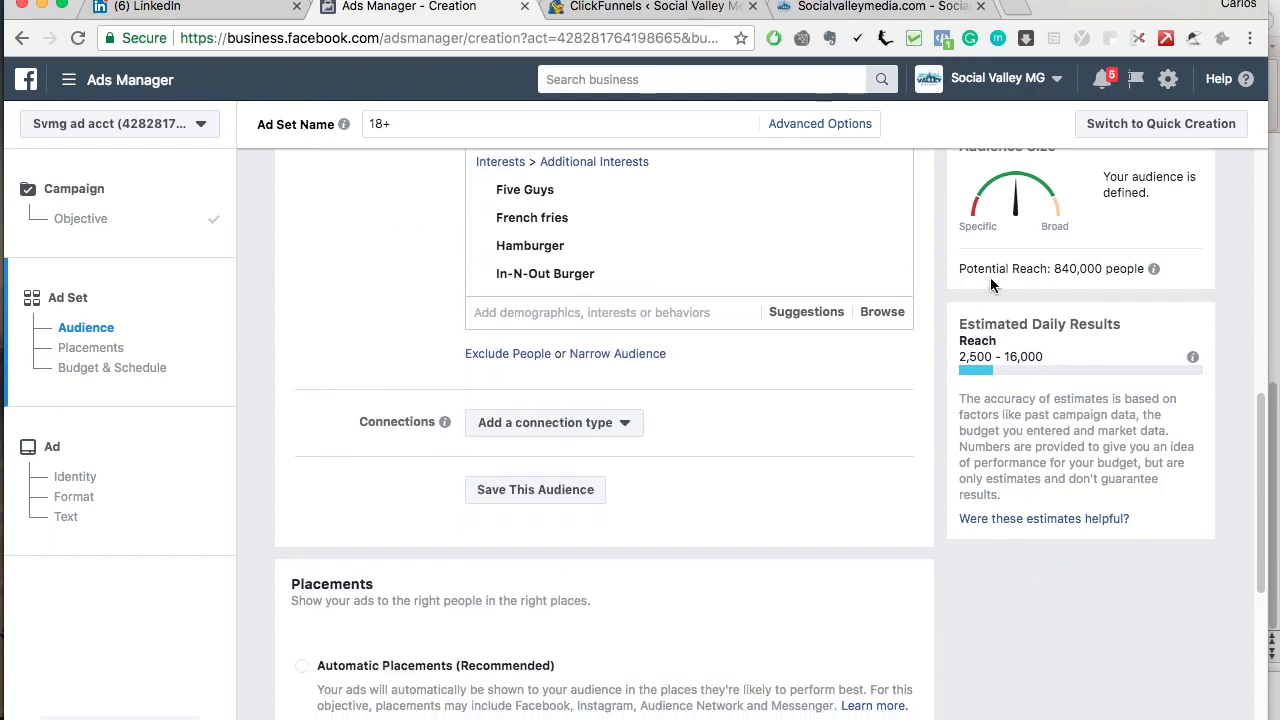
# Try narrowing the audience to people who also have NFL as their employer, and remove that entry
pyautogui.moveTo(1056, 270); pyautogui.dragTo(1145, 270)
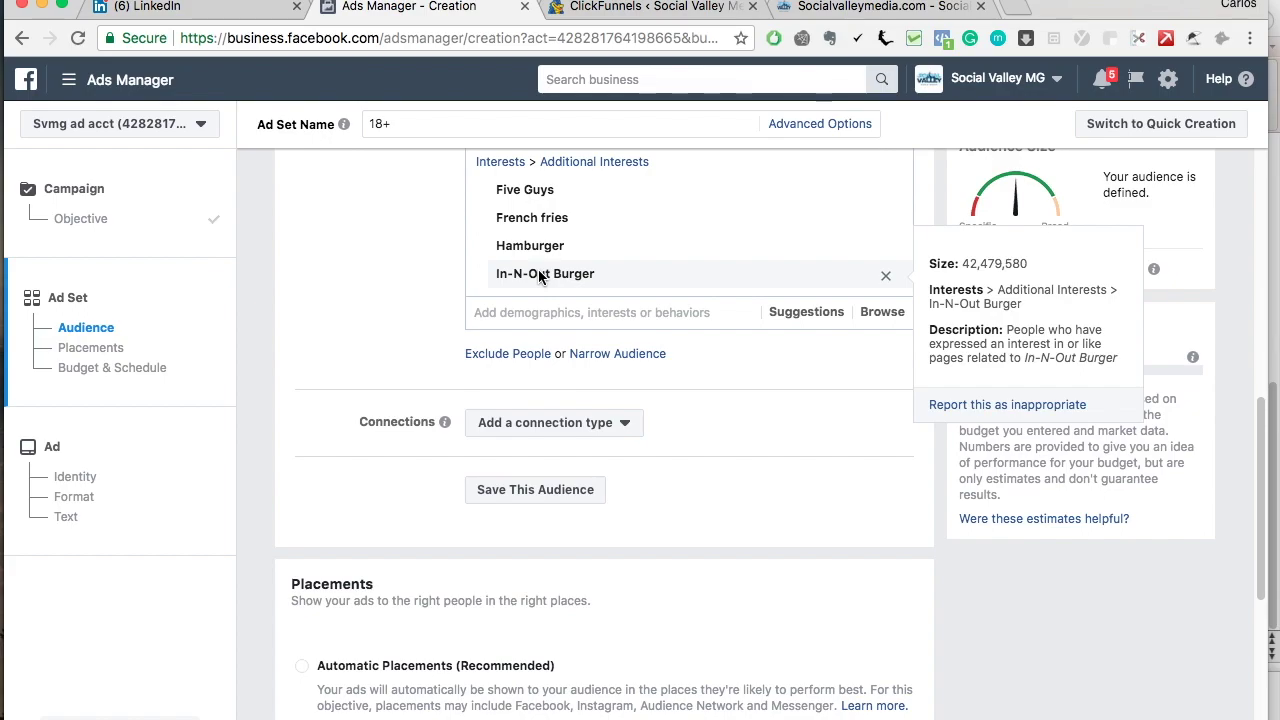
pyautogui.click(602, 355)
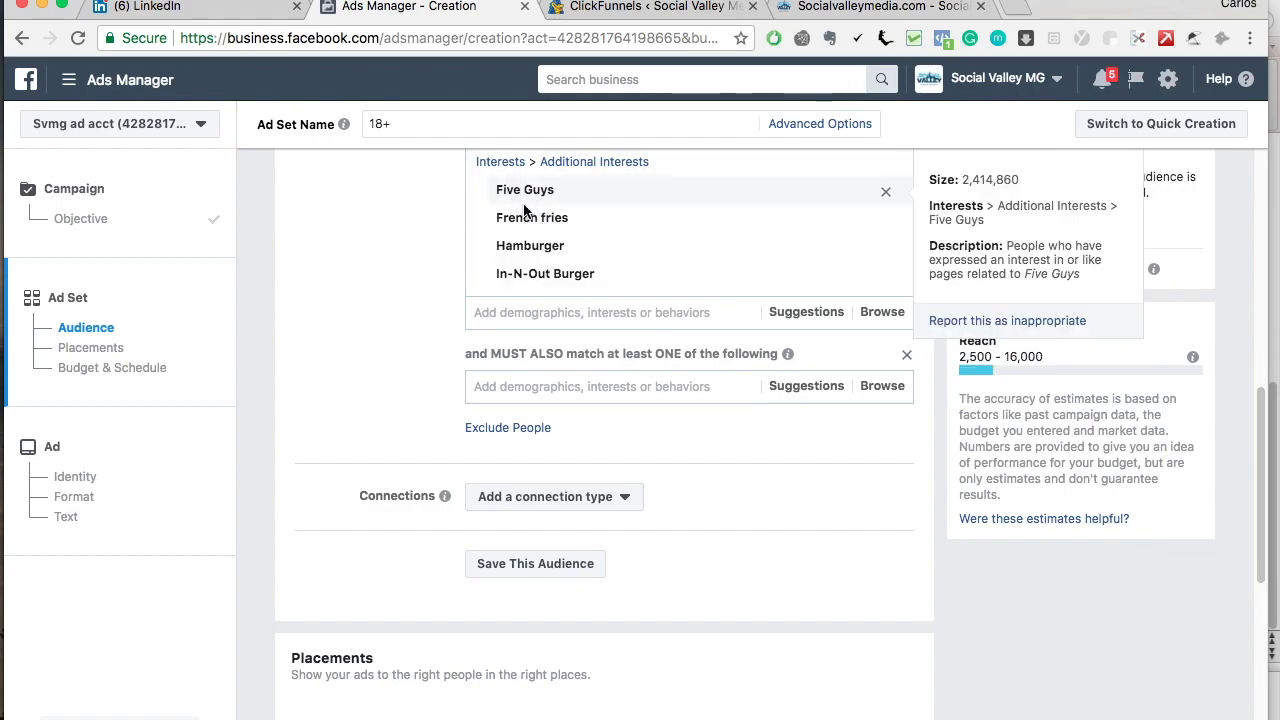
pyautogui.click(535, 386)
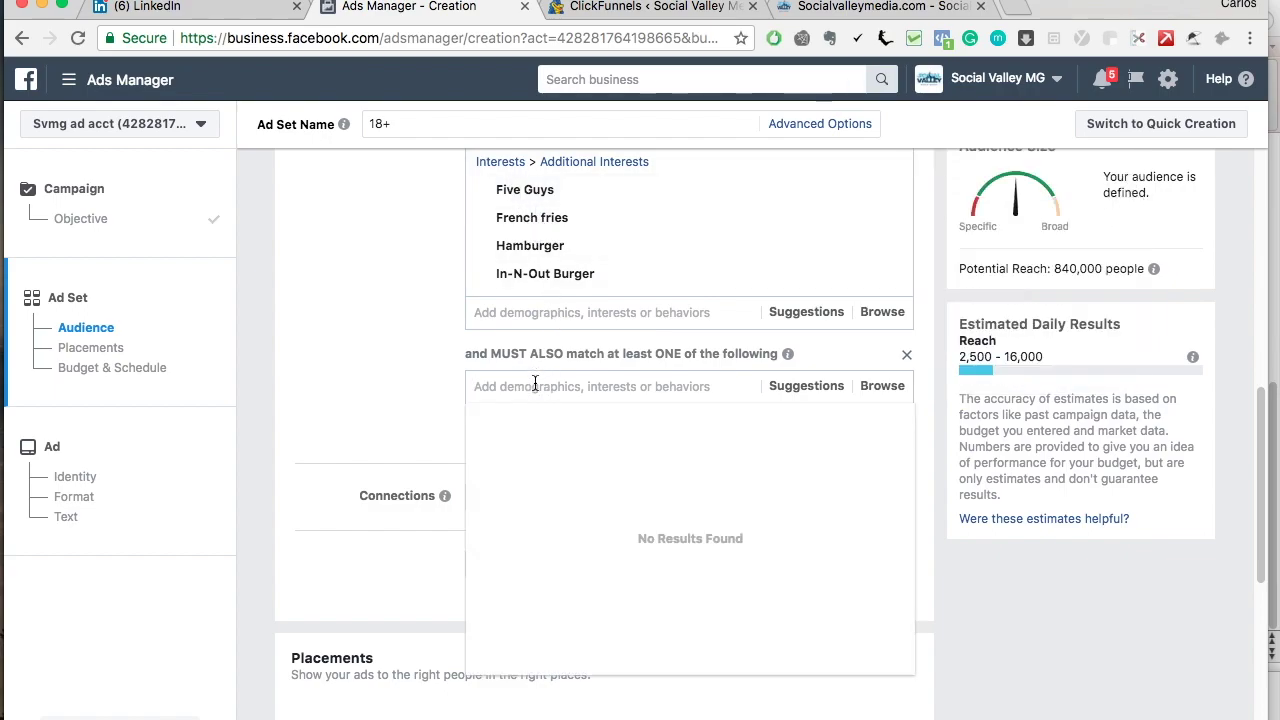
pyautogui.write('nfl')
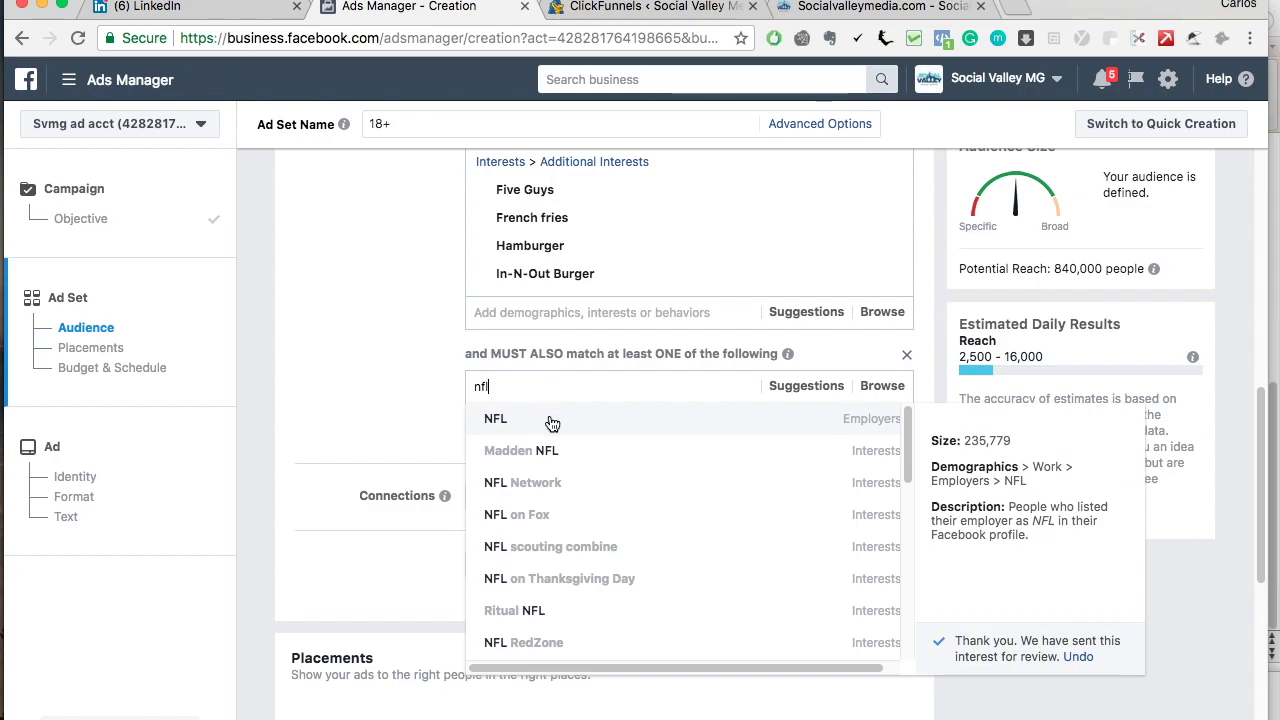
pyautogui.click(551, 420)
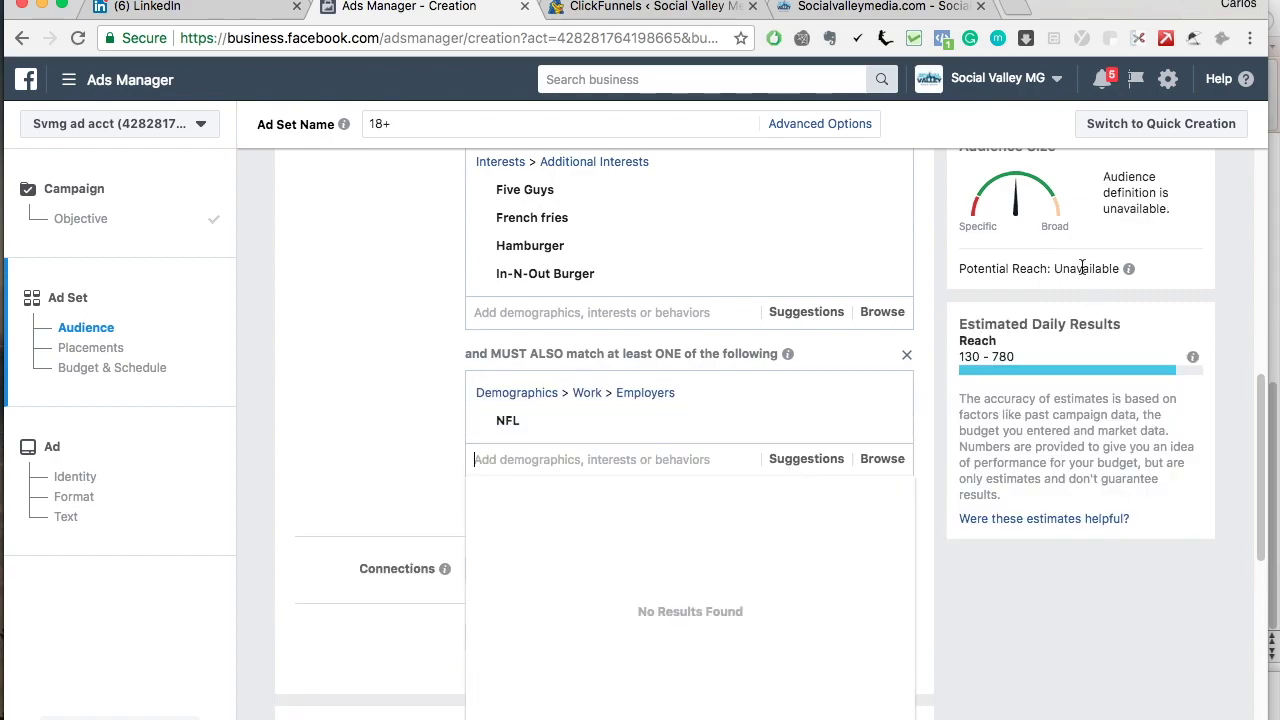
pyautogui.moveTo(614, 429)
pyautogui.click(890, 427)
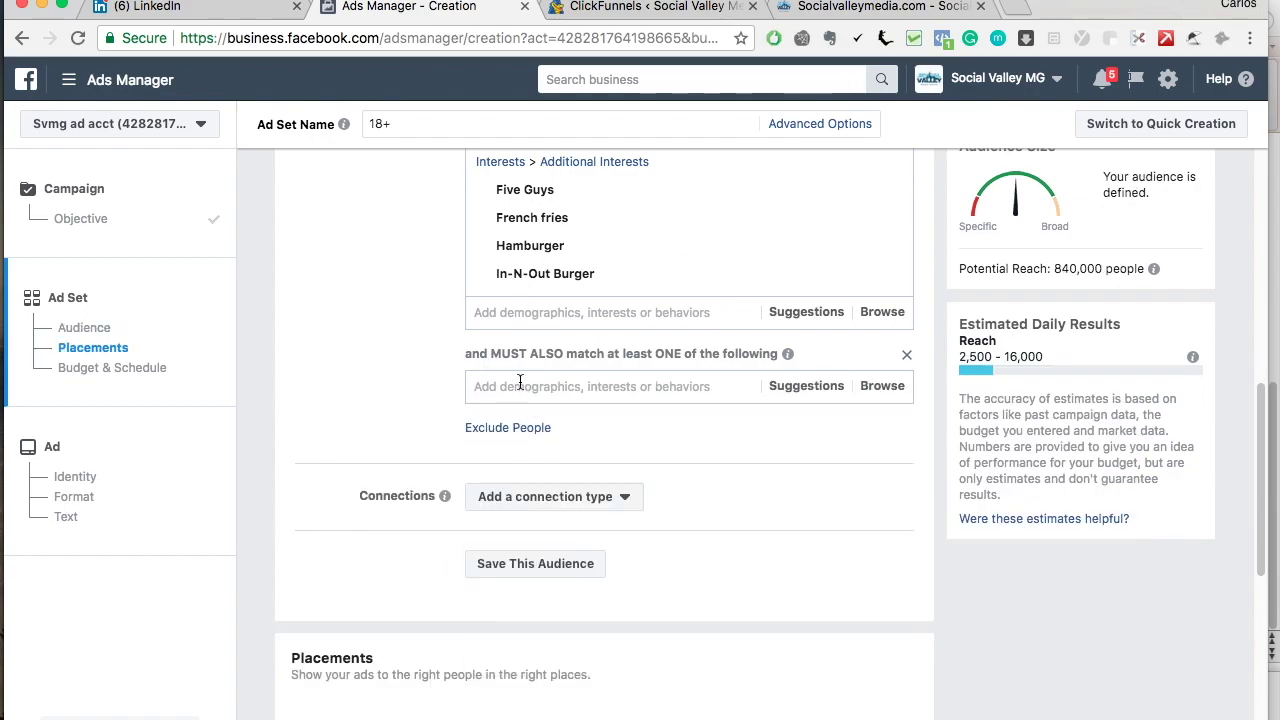
# Try narrowing the audience by the interest Beer, and remove the whole additional matching condition
pyautogui.click(520, 385)
pyautogui.write('beer')
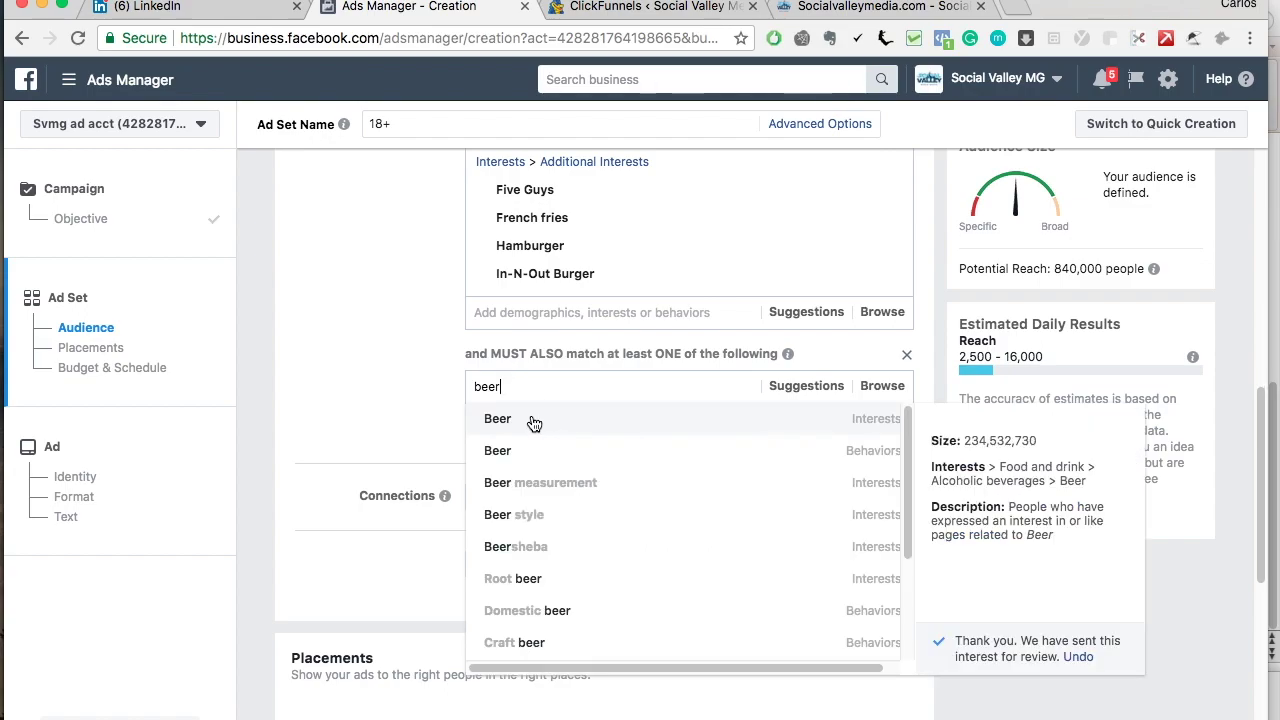
pyautogui.click(531, 421)
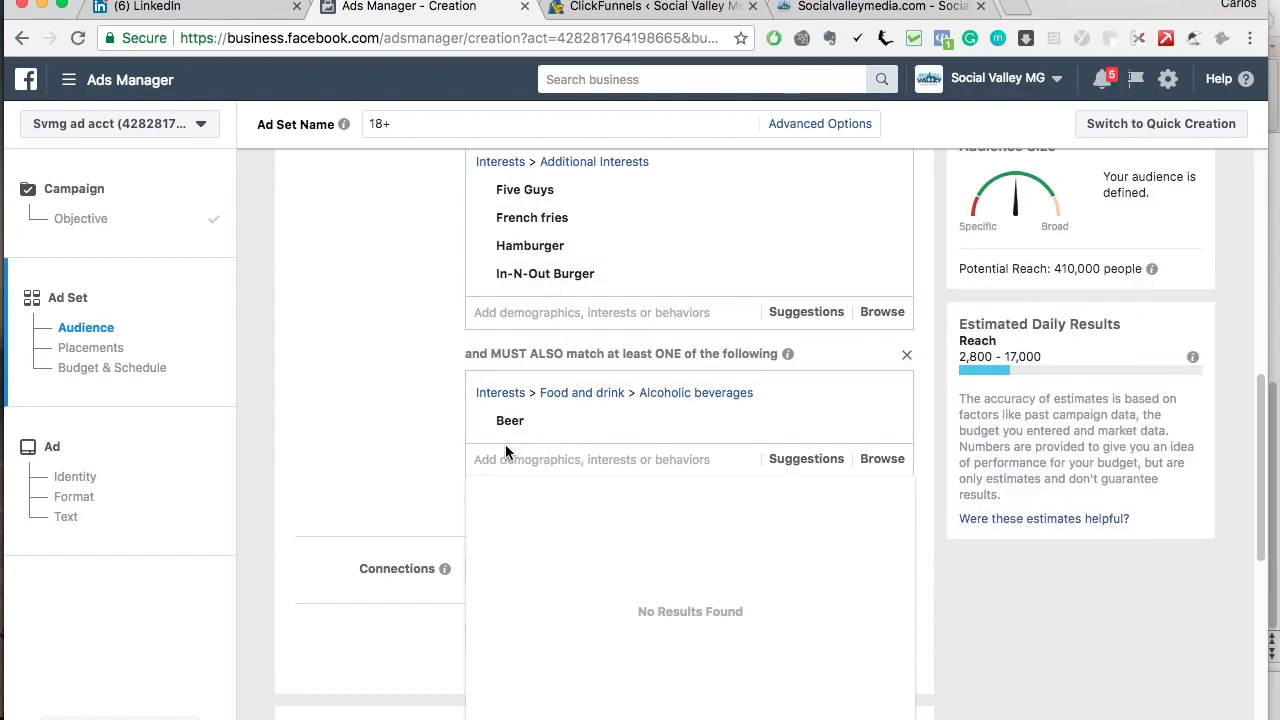
pyautogui.click(907, 357)
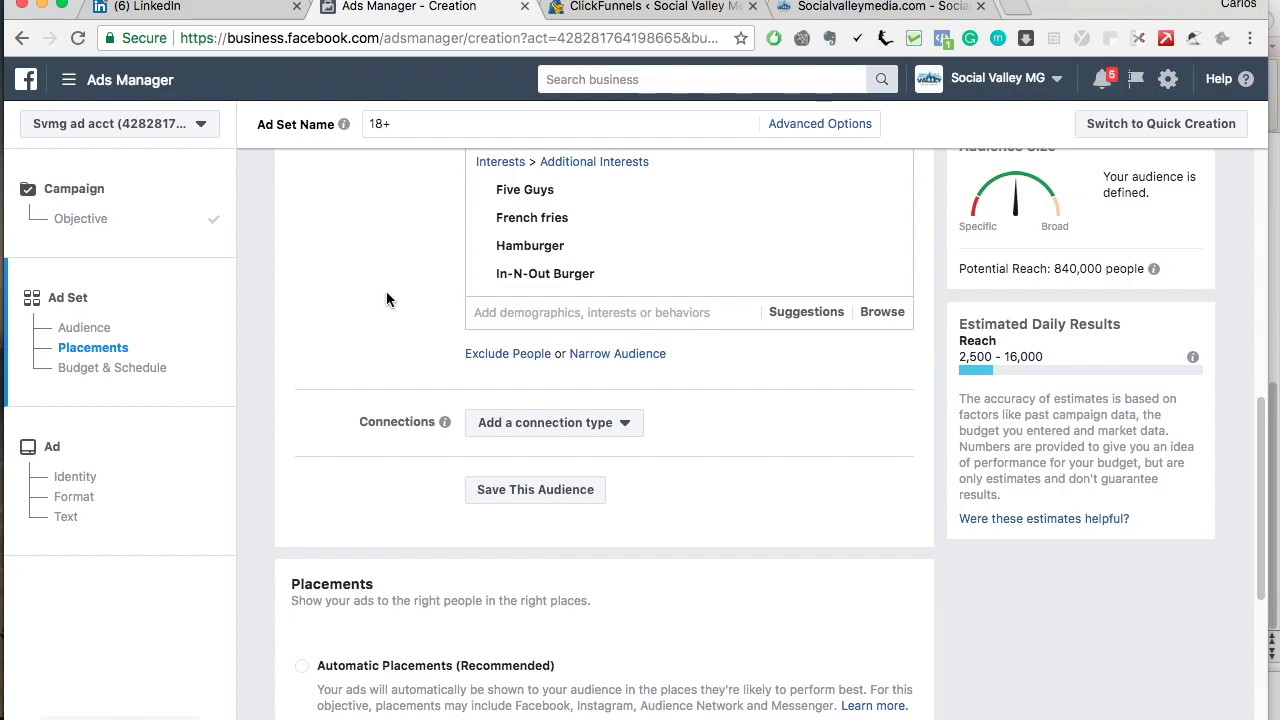
# Choose Edit Placements for the ad set and deselect the Instagram, Audience Network and Messenger platforms
pyautogui.moveTo(518, 195)
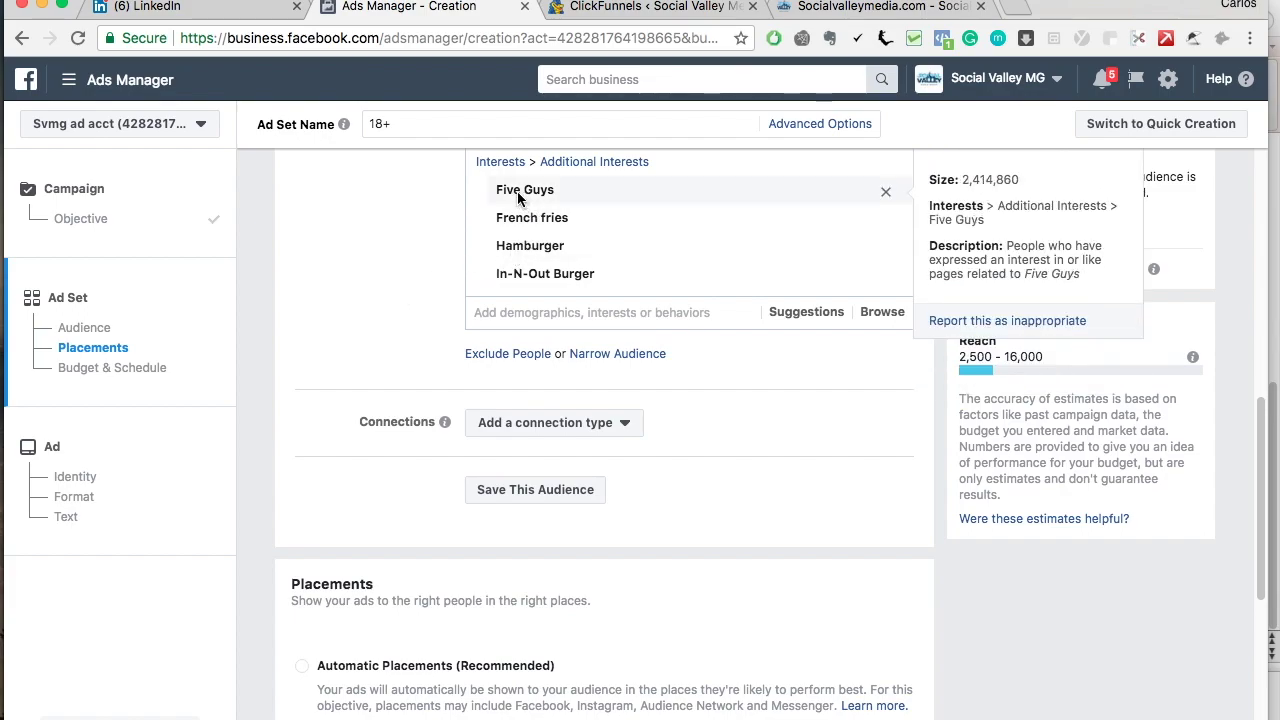
pyautogui.moveTo(517, 240)
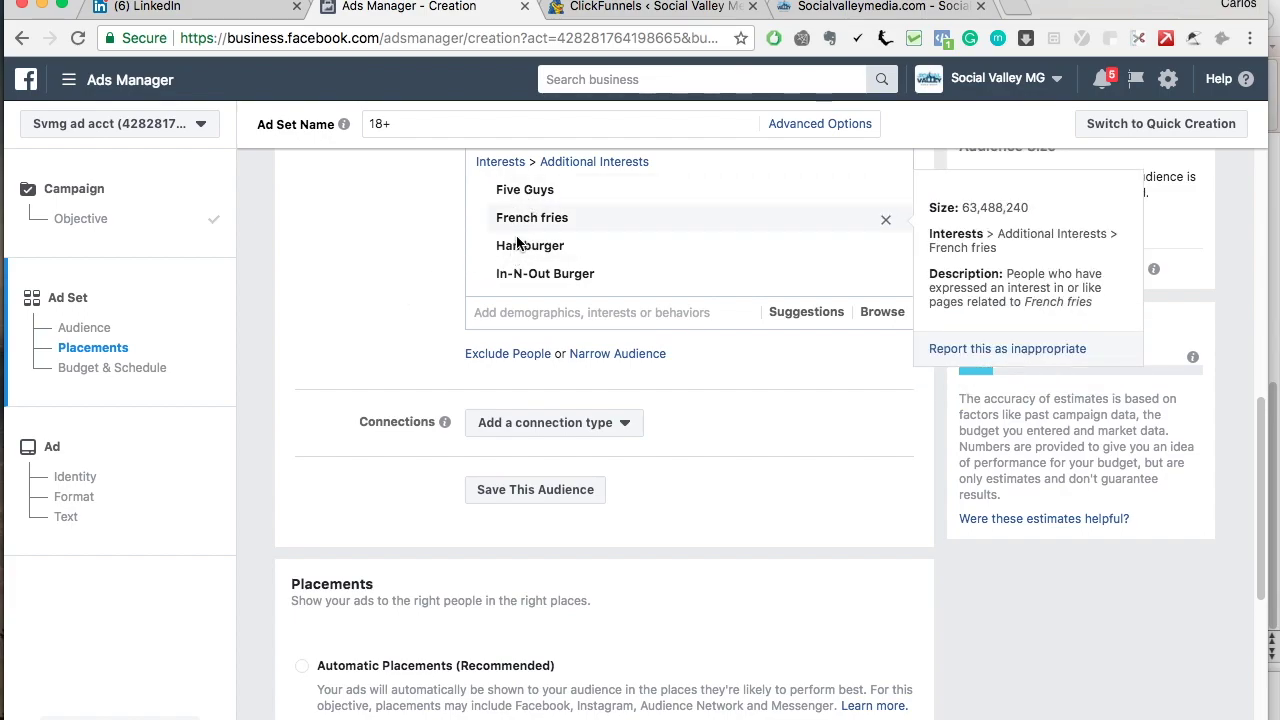
pyautogui.scroll(-3, 410, 230)
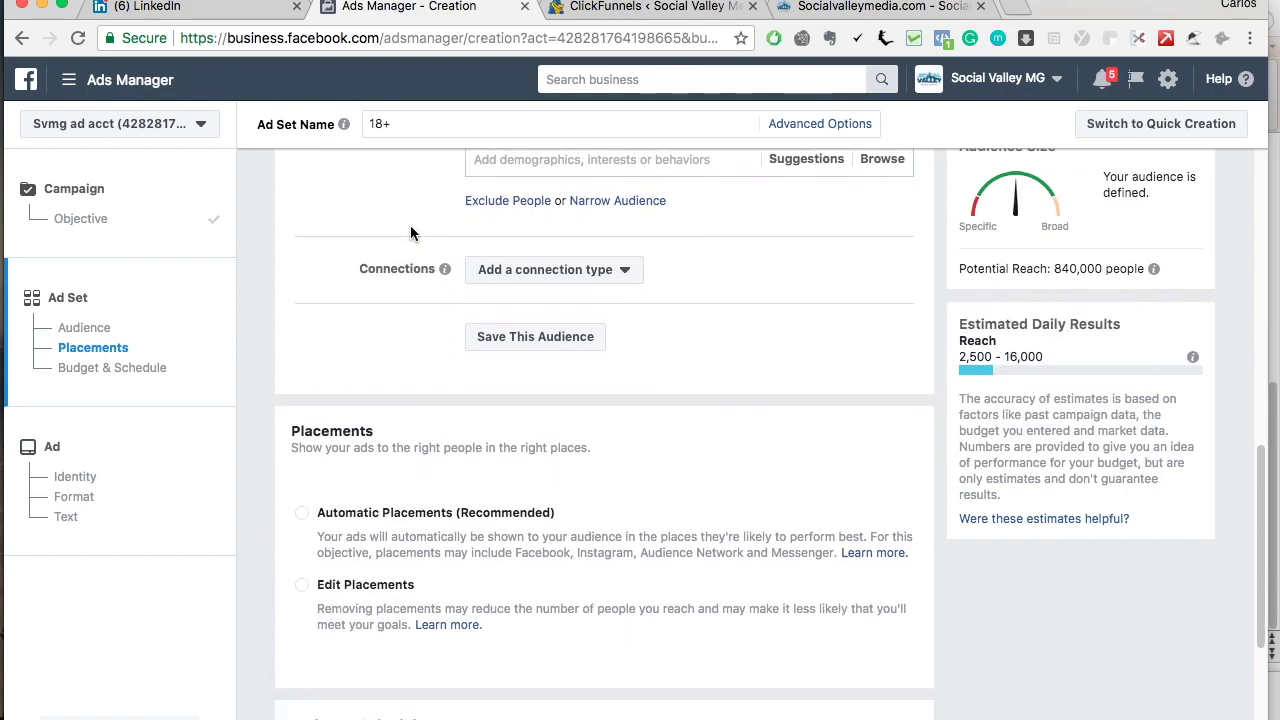
pyautogui.scroll(-3, 499, 305)
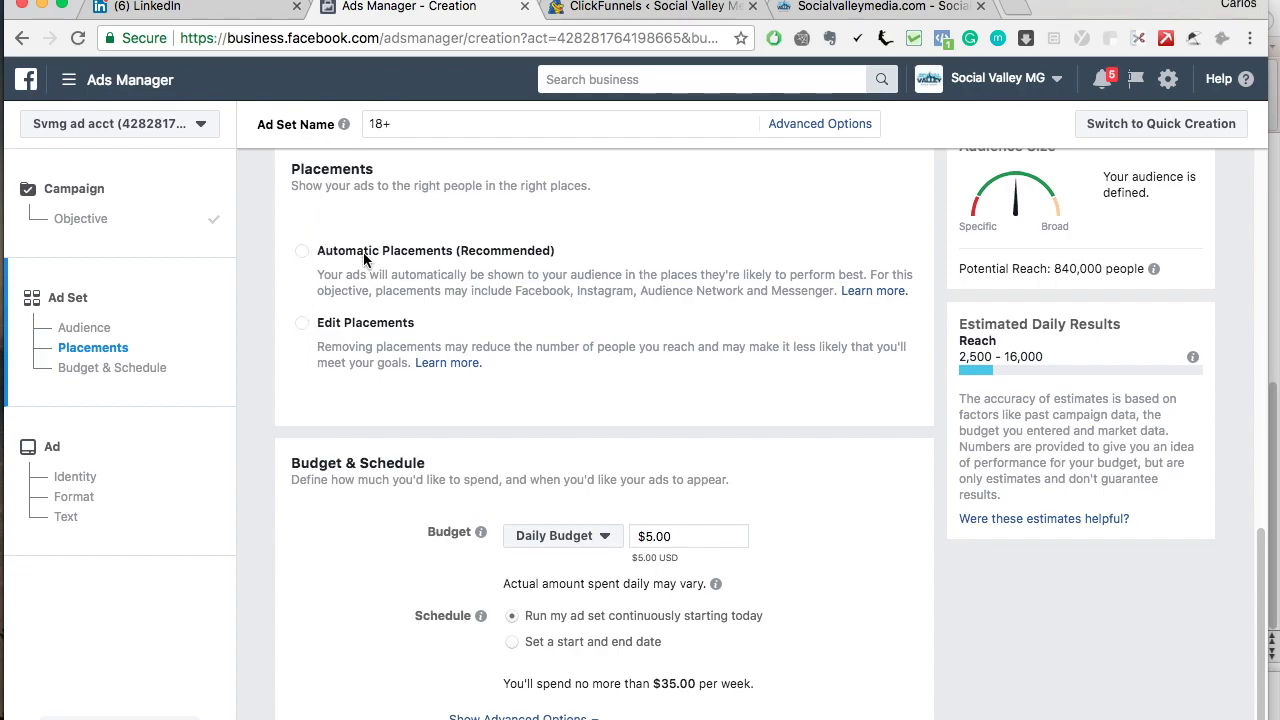
pyautogui.click(300, 328)
pyautogui.scroll(-3, 300, 328)
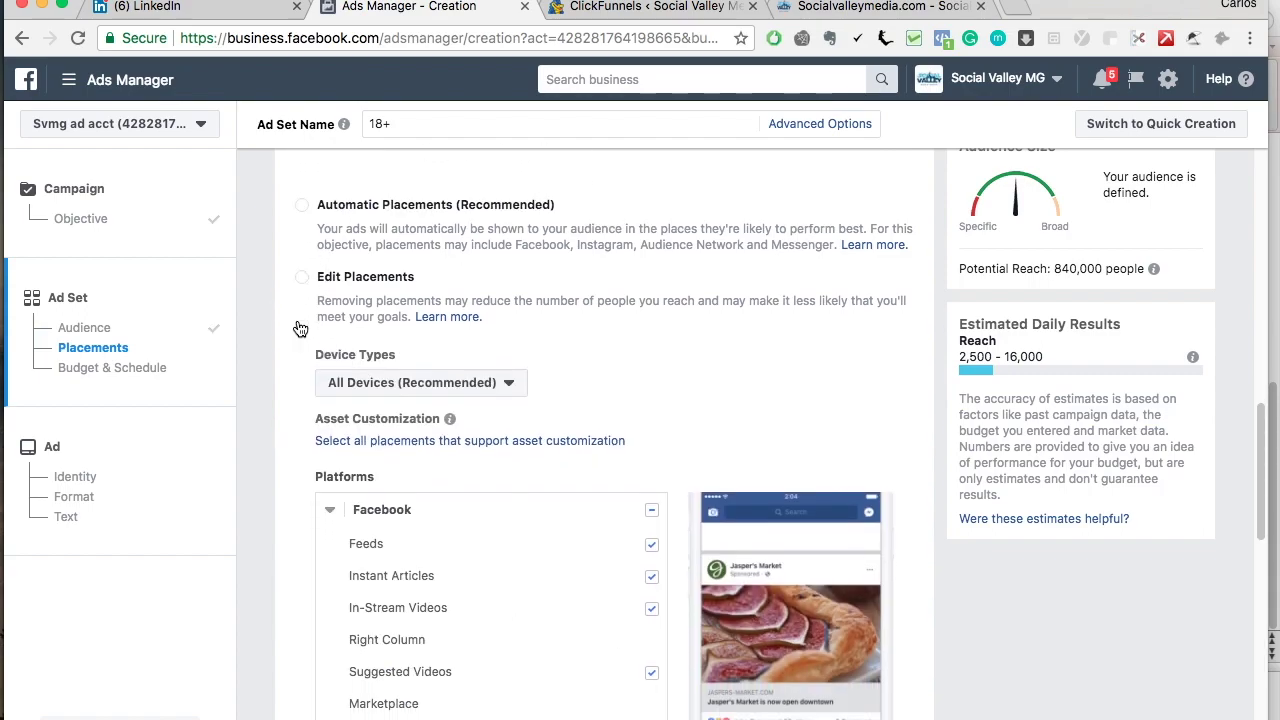
pyautogui.scroll(-3, 495, 300)
pyautogui.click(651, 415)
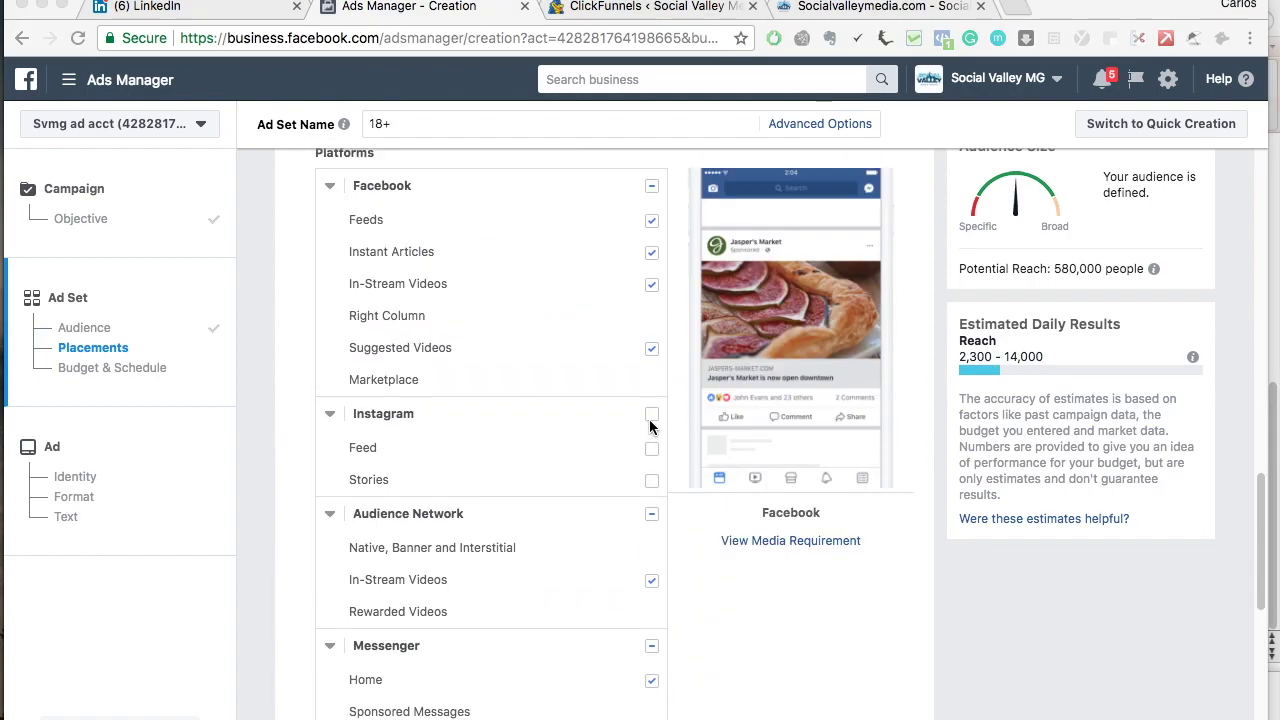
pyautogui.click(652, 515)
pyautogui.click(651, 646)
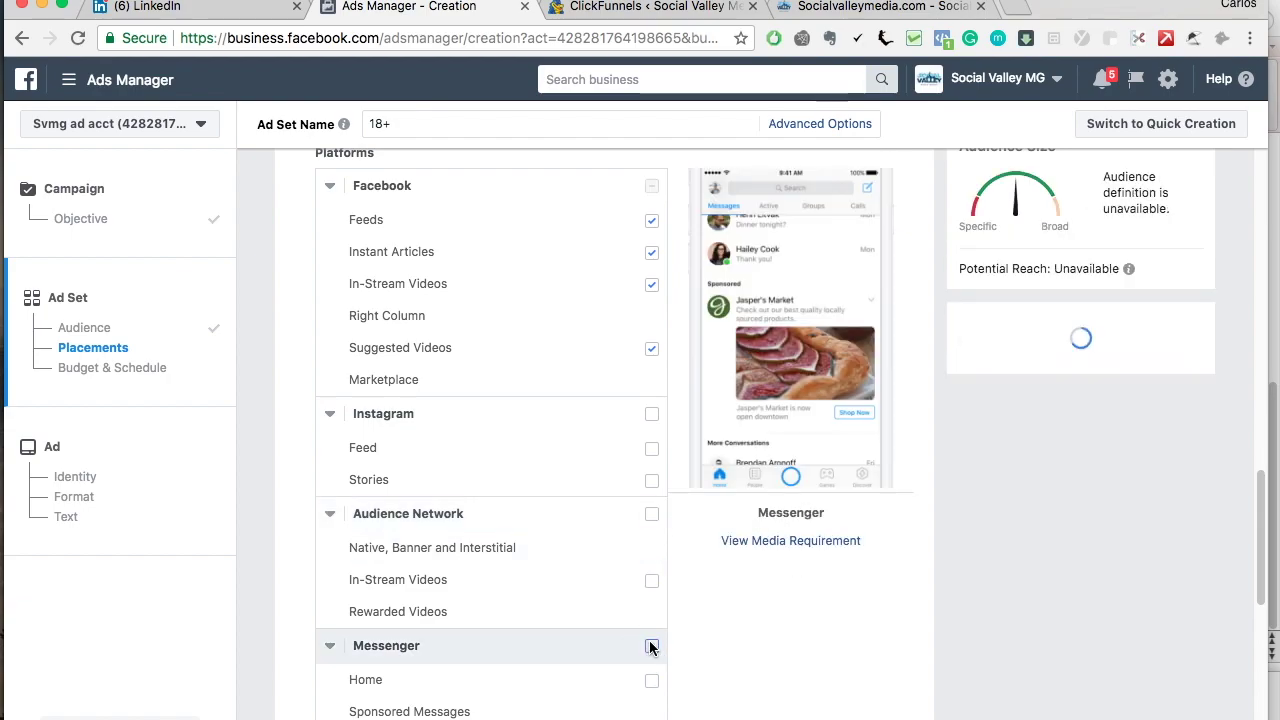
# Exclude Instant Articles and In-Stream Videos from the Facebook placements
pyautogui.scroll(2, 649, 640)
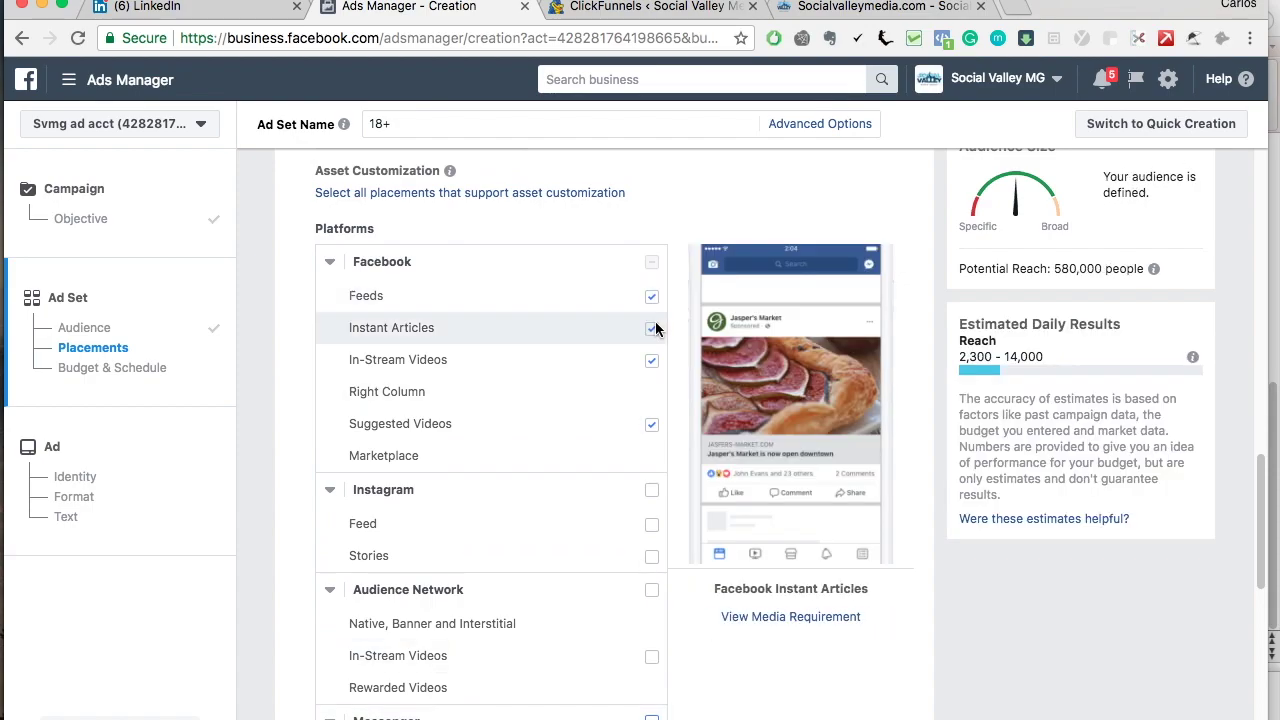
pyautogui.click(651, 328)
pyautogui.click(651, 360)
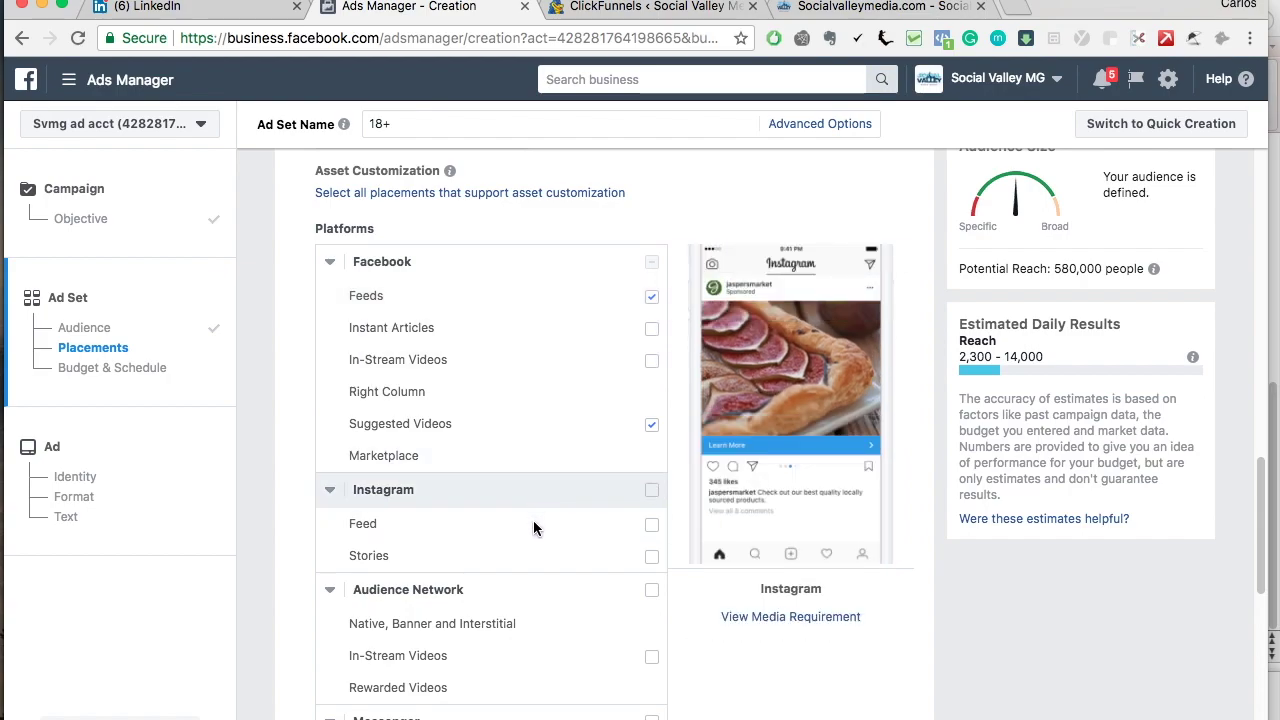
# Try daily budgets of $10 and $20 to compare the estimated daily reach
pyautogui.scroll(-10, 550, 543)
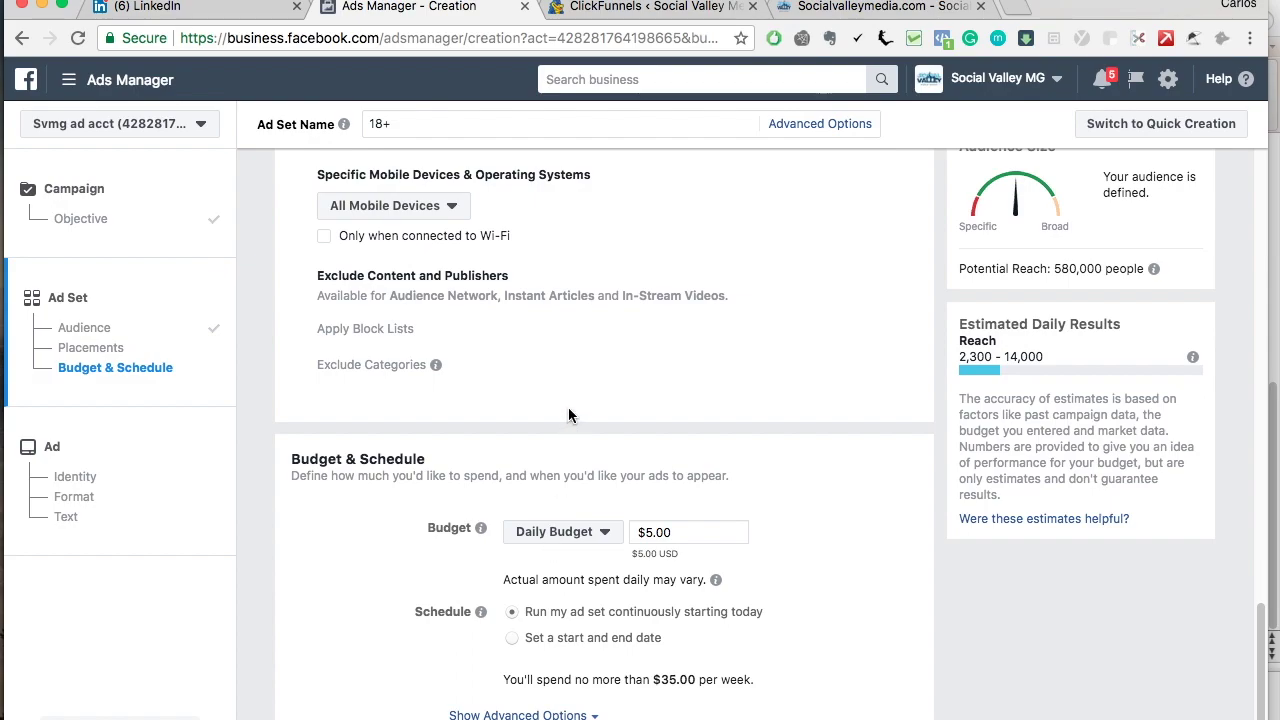
pyautogui.scroll(-2, 569, 415)
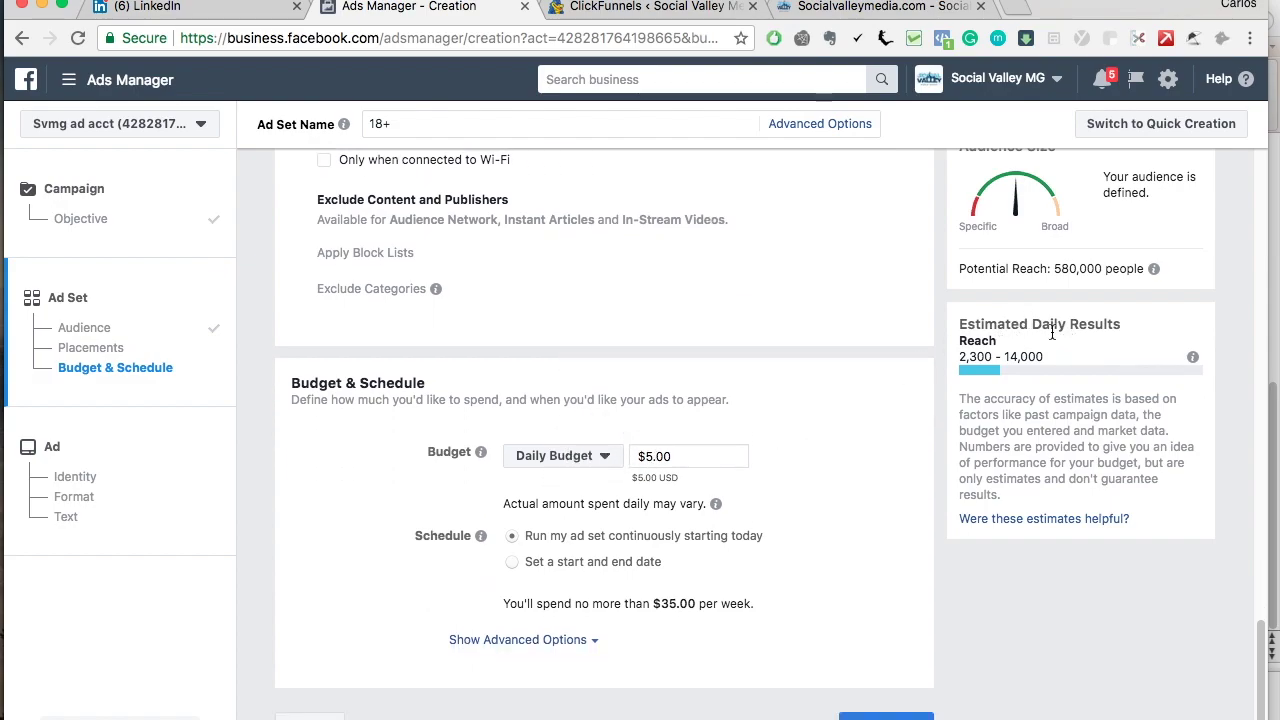
pyautogui.click(680, 456)
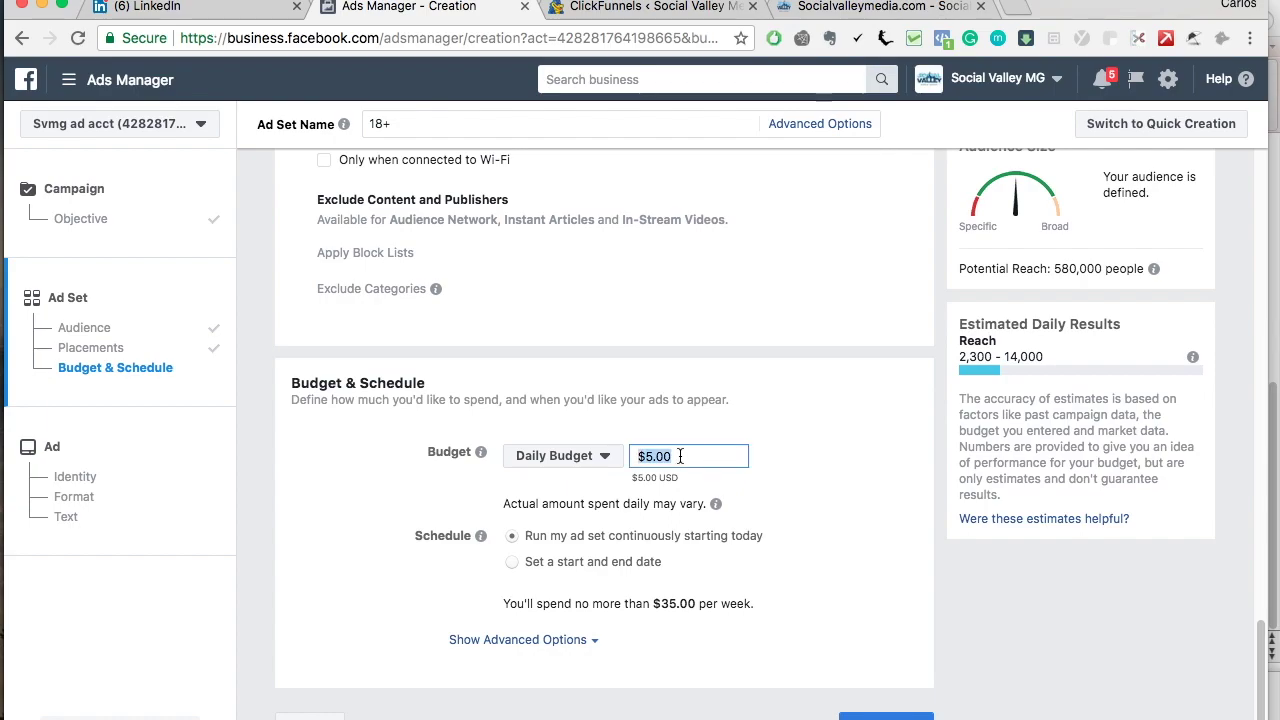
pyautogui.write('10')
pyautogui.click(804, 437)
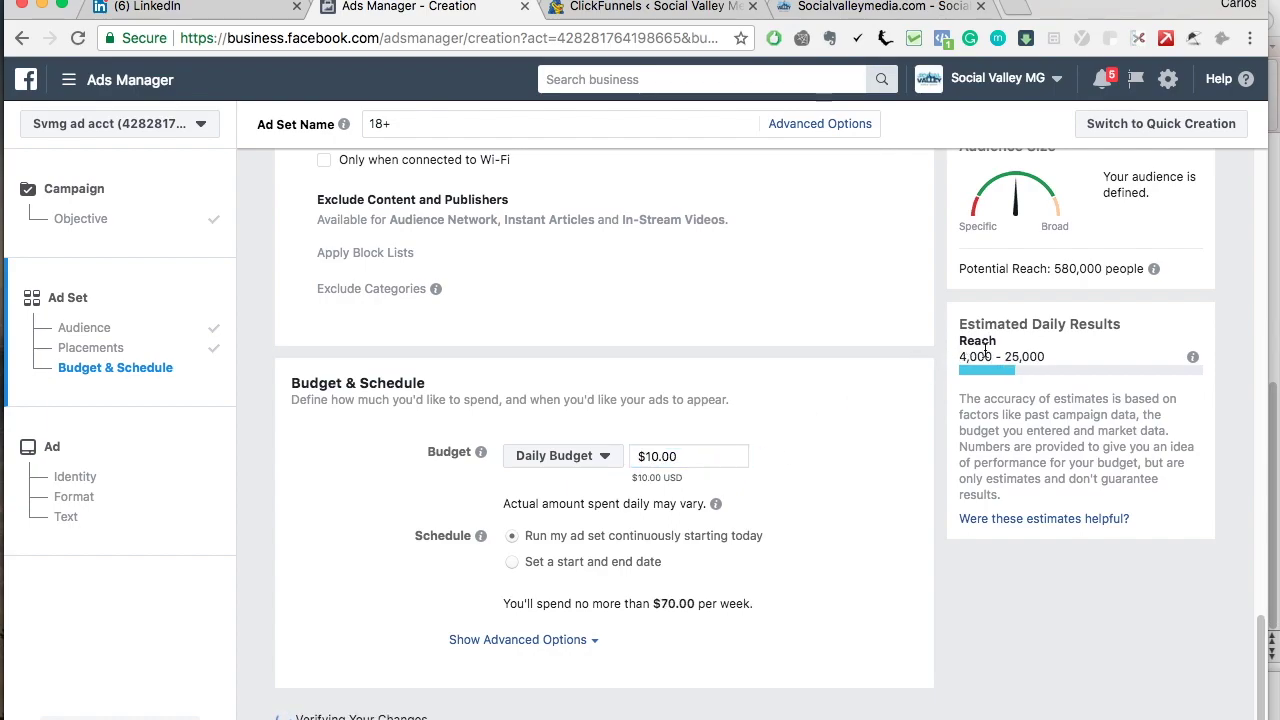
pyautogui.click(716, 455)
pyautogui.write('20')
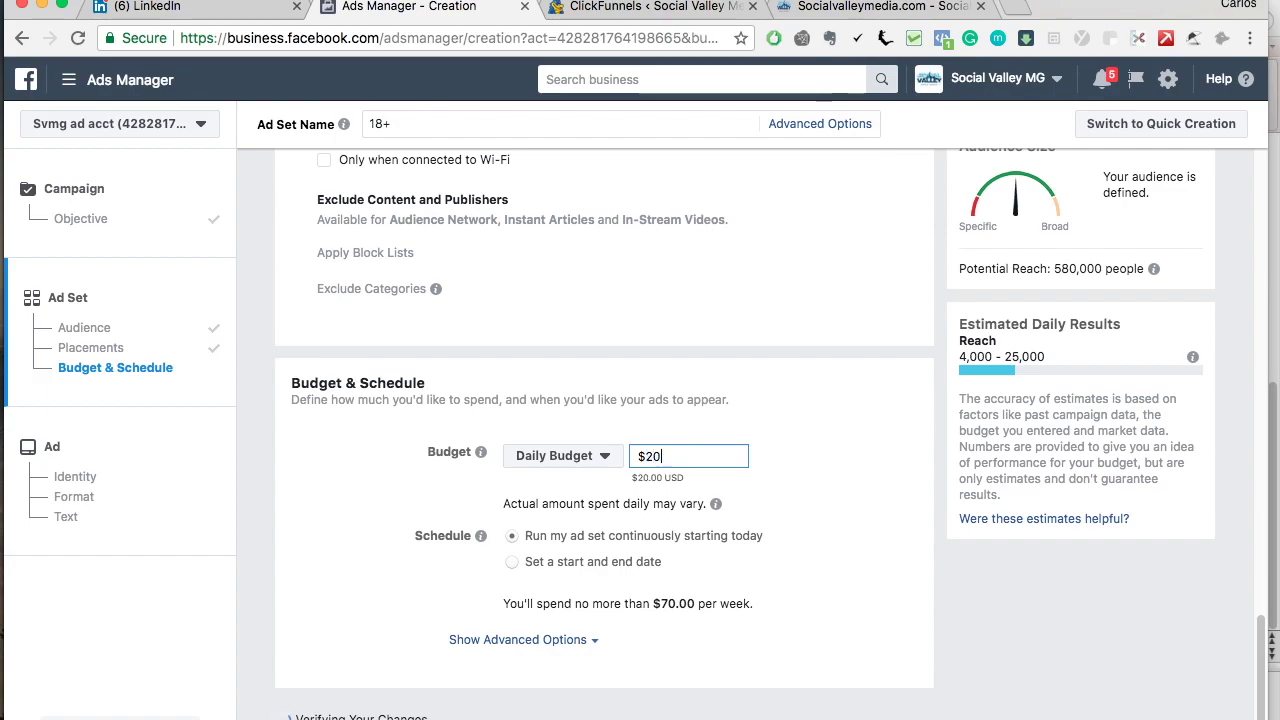
pyautogui.click(855, 428)
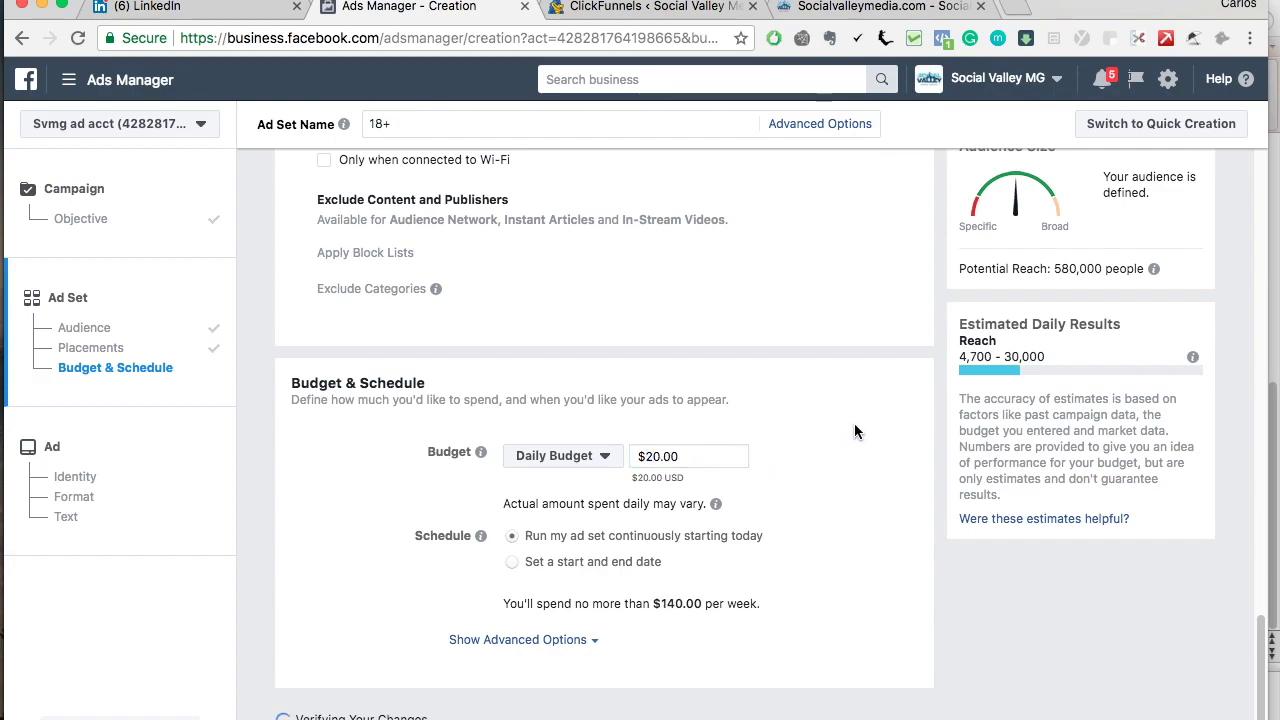
# Try a daily budget of $30 and return it to $20 to compare the estimated daily reach
pyautogui.doubleClick(696, 457)
pyautogui.write('30')
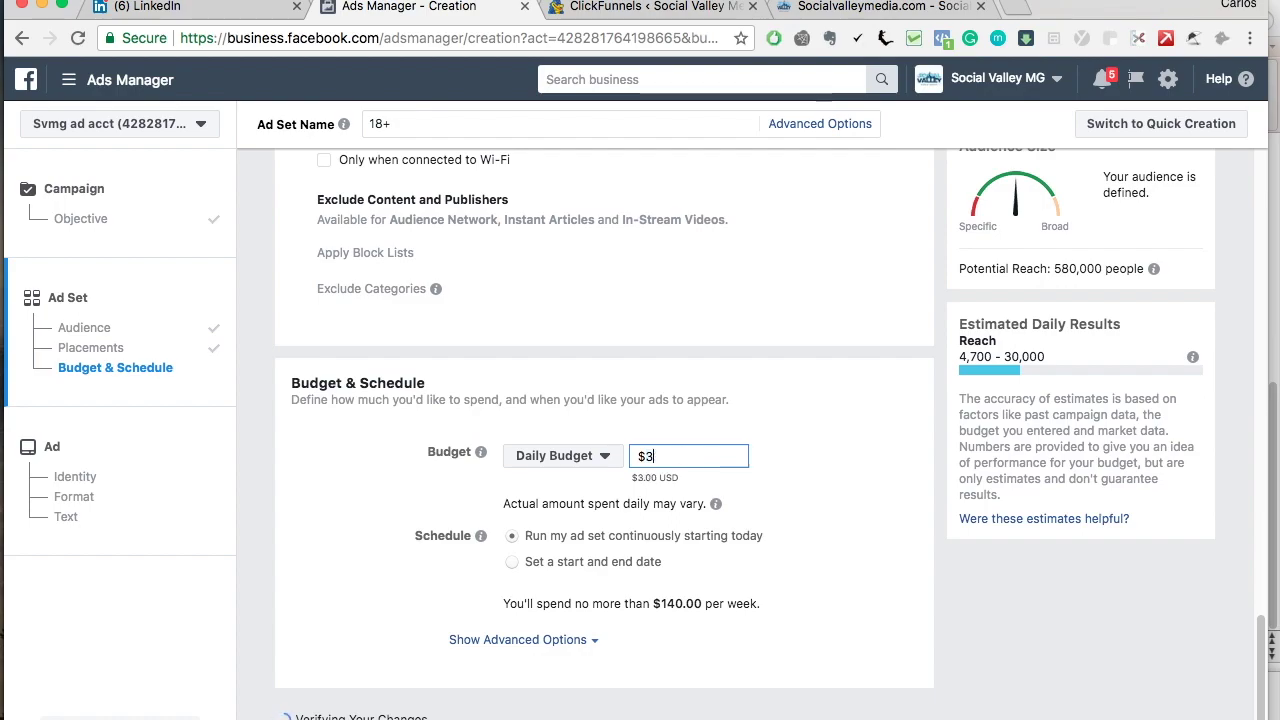
pyautogui.click(838, 458)
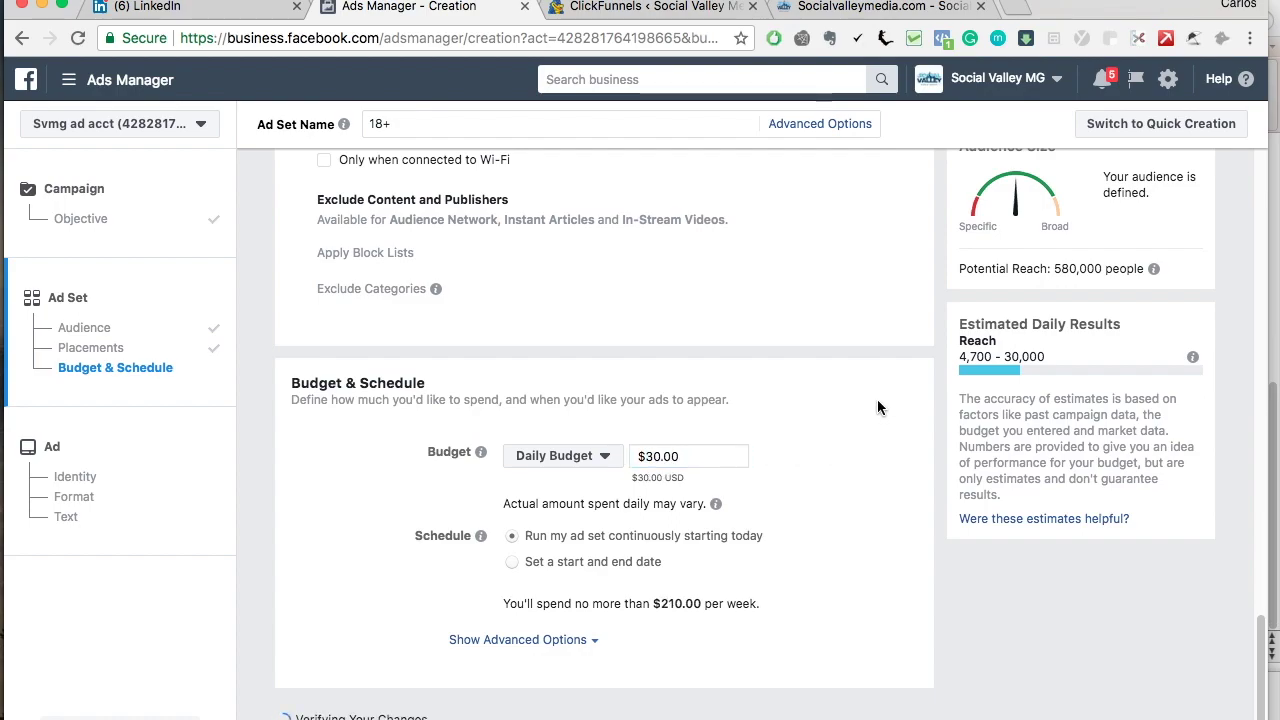
pyautogui.tripleClick(694, 456)
pyautogui.write('20')
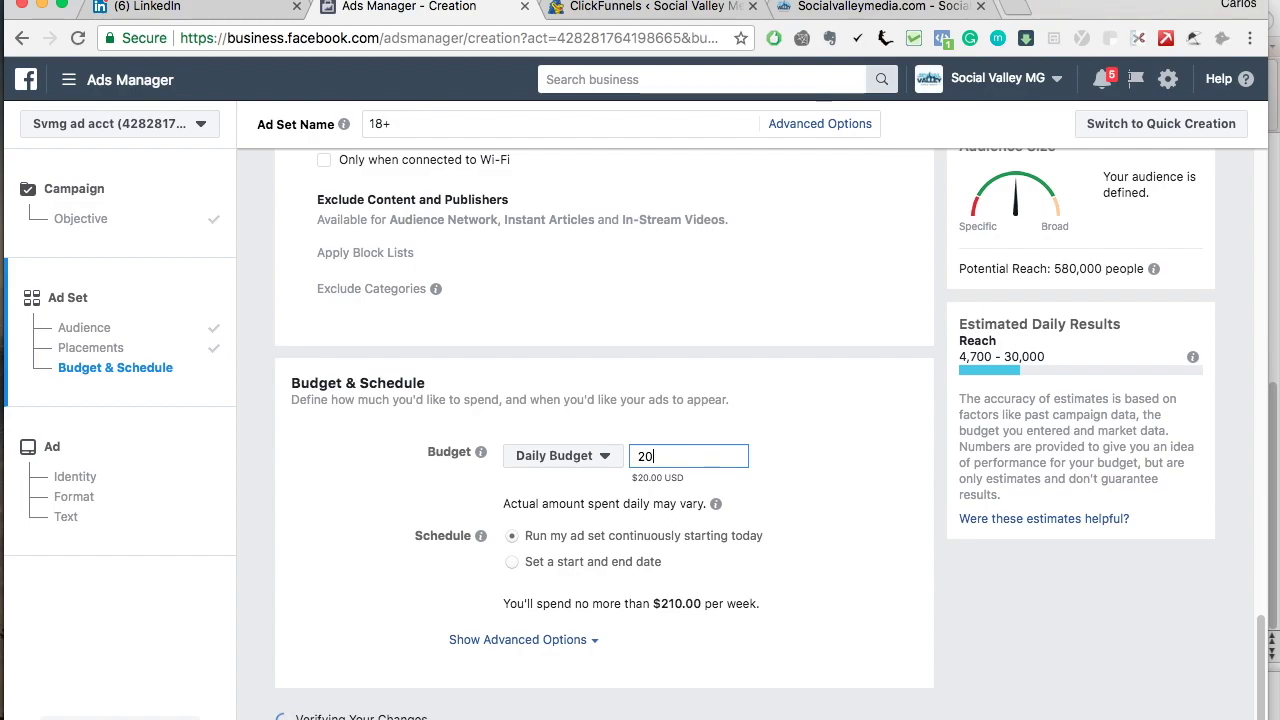
pyautogui.click(825, 457)
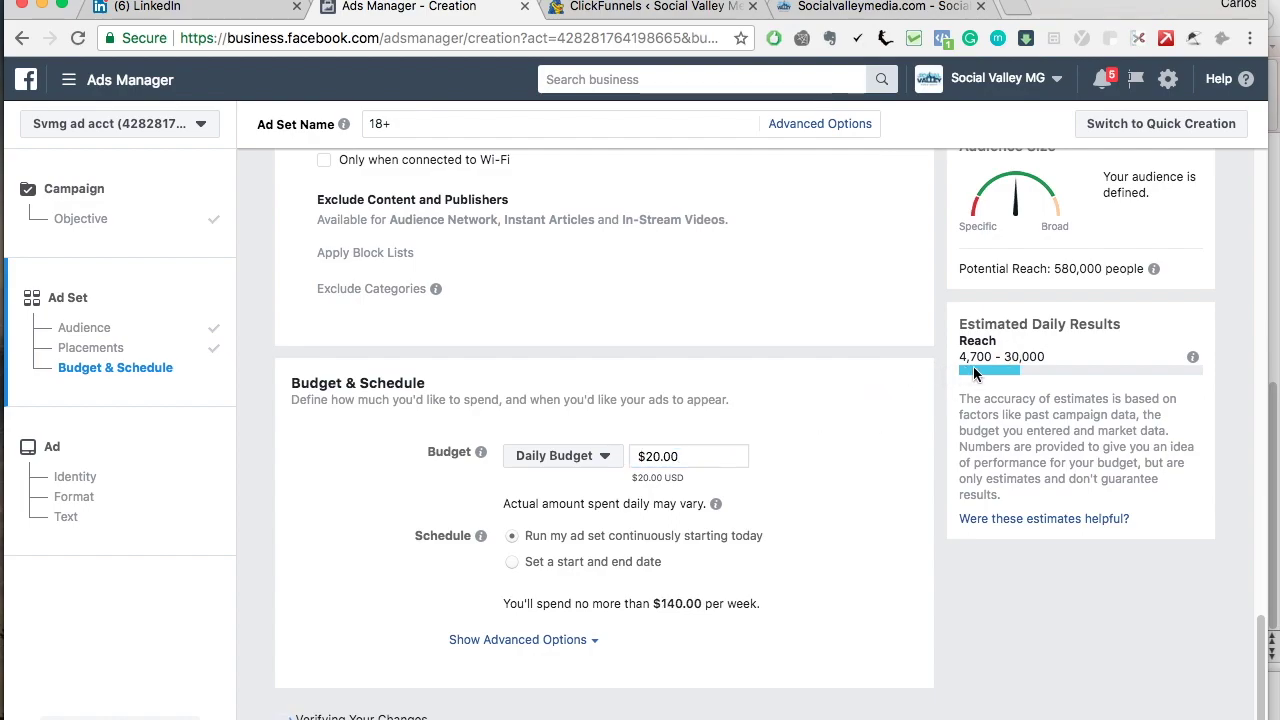
# Try daily budgets of $15 and $10 to compare the estimated daily reach
pyautogui.doubleClick(725, 452)
pyautogui.write('15')
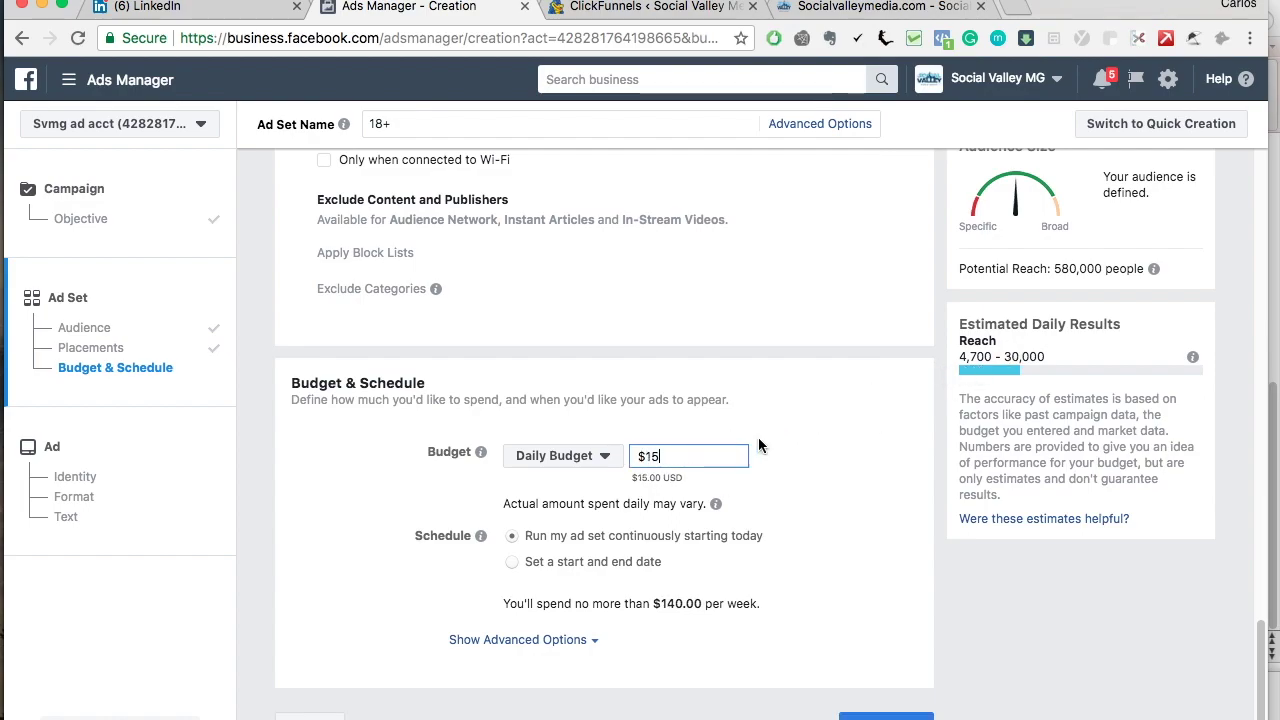
pyautogui.click(788, 445)
pyautogui.doubleClick(699, 458)
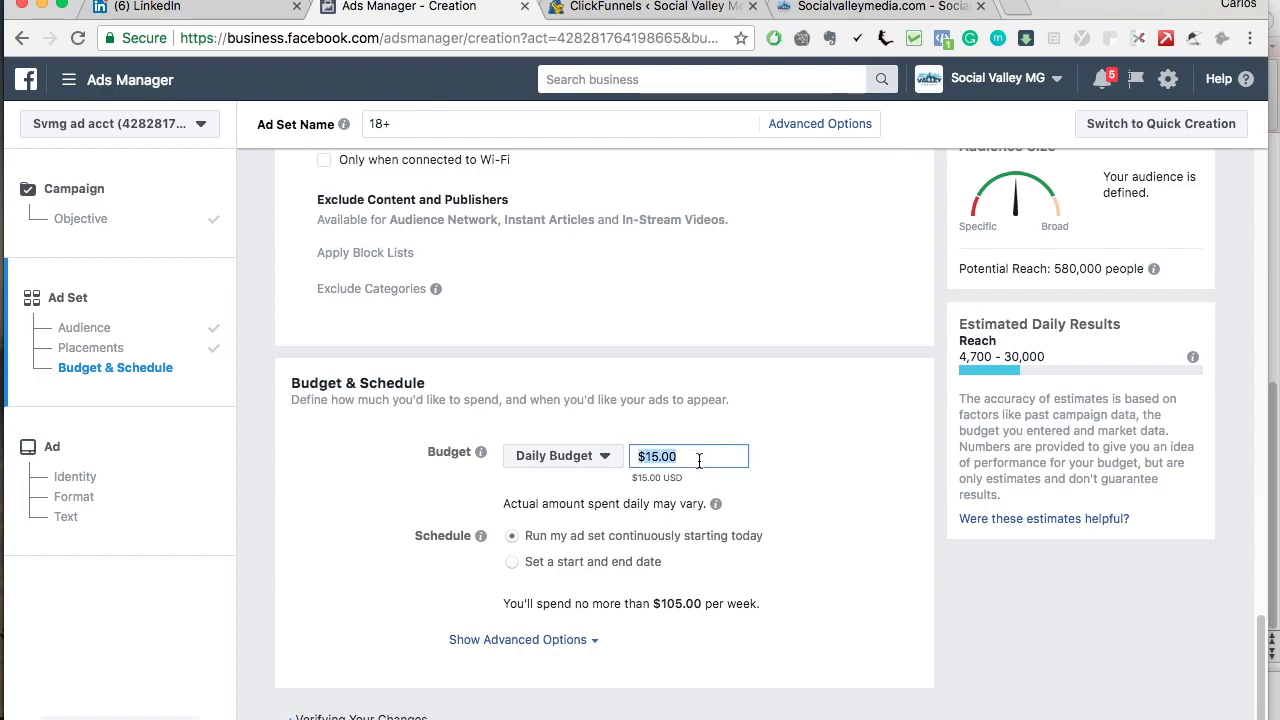
pyautogui.write('10')
pyautogui.click(846, 437)
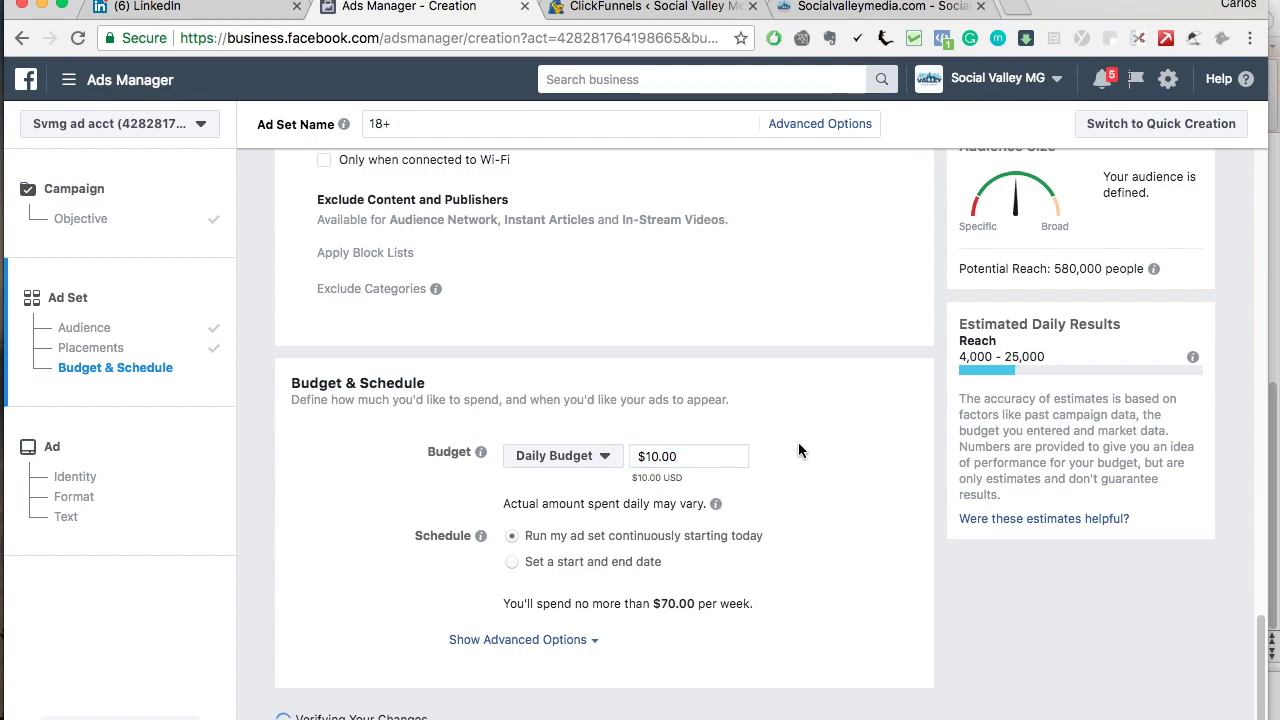
# Set the ad set's daily budget to $5
pyautogui.doubleClick(675, 458)
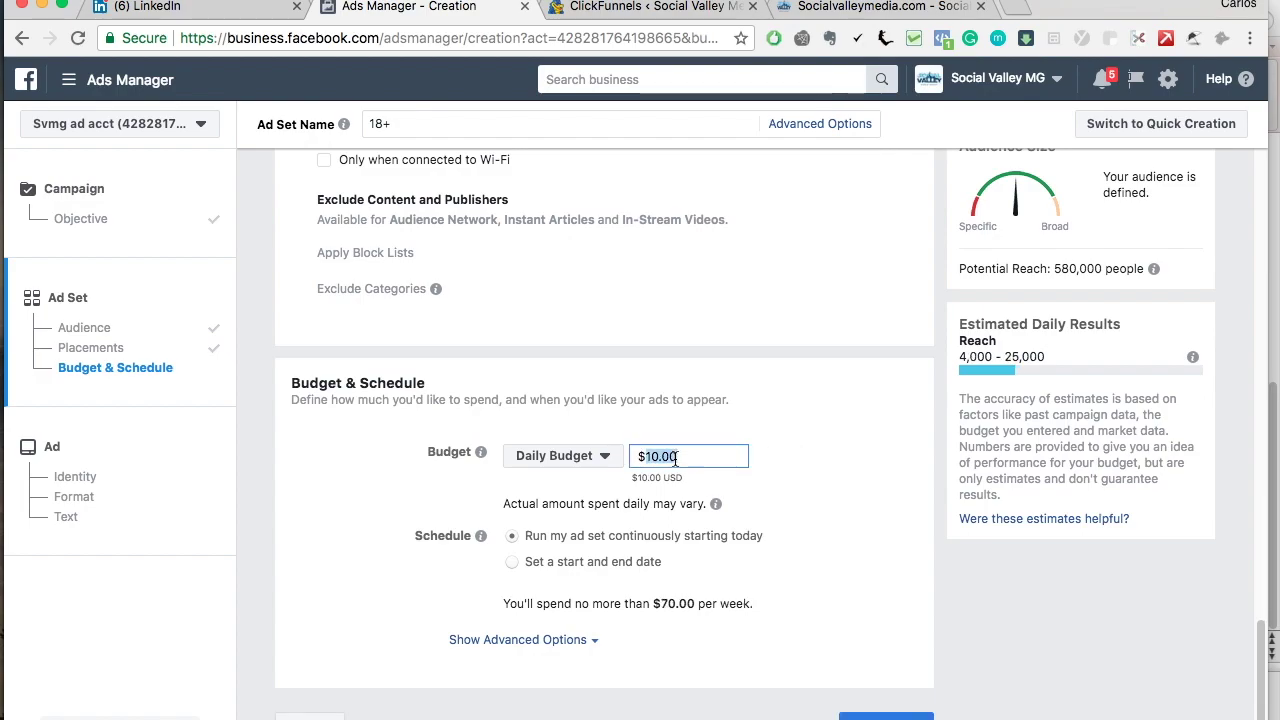
pyautogui.write('5')
pyautogui.click(841, 415)
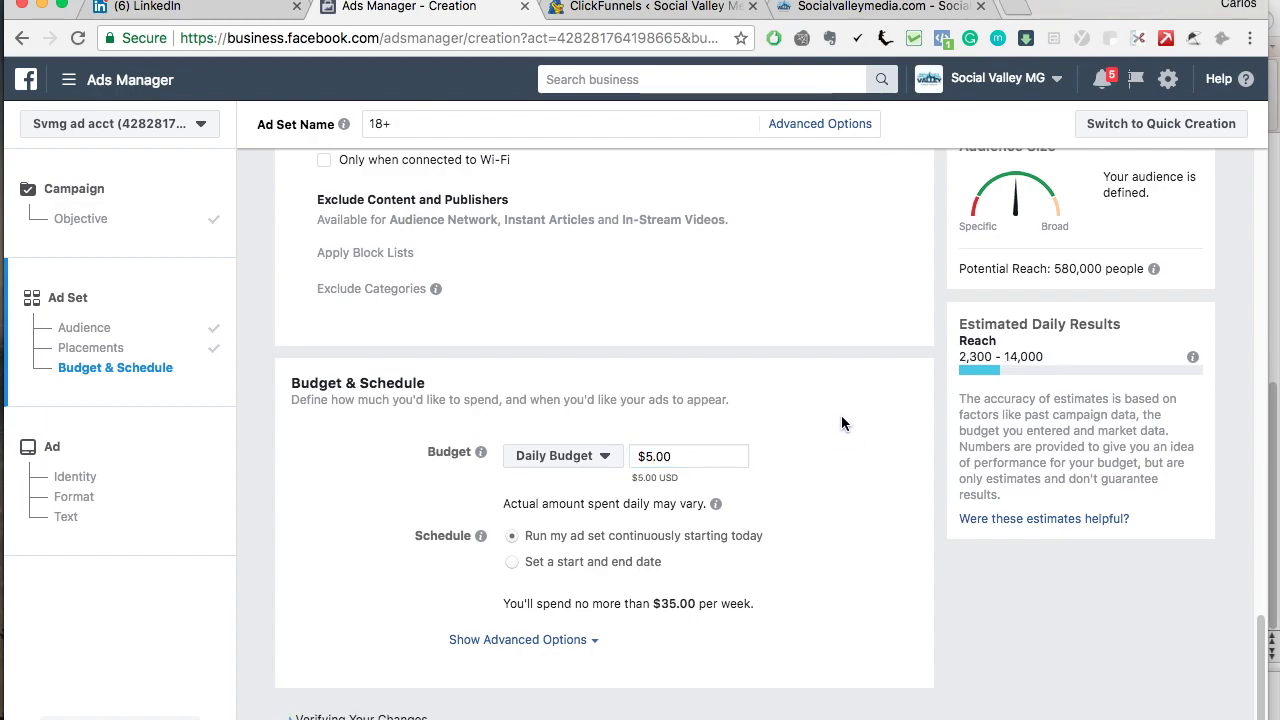
# Switch the ad set's schedule to run with a set start and end date
pyautogui.scroll(-1, 841, 423)
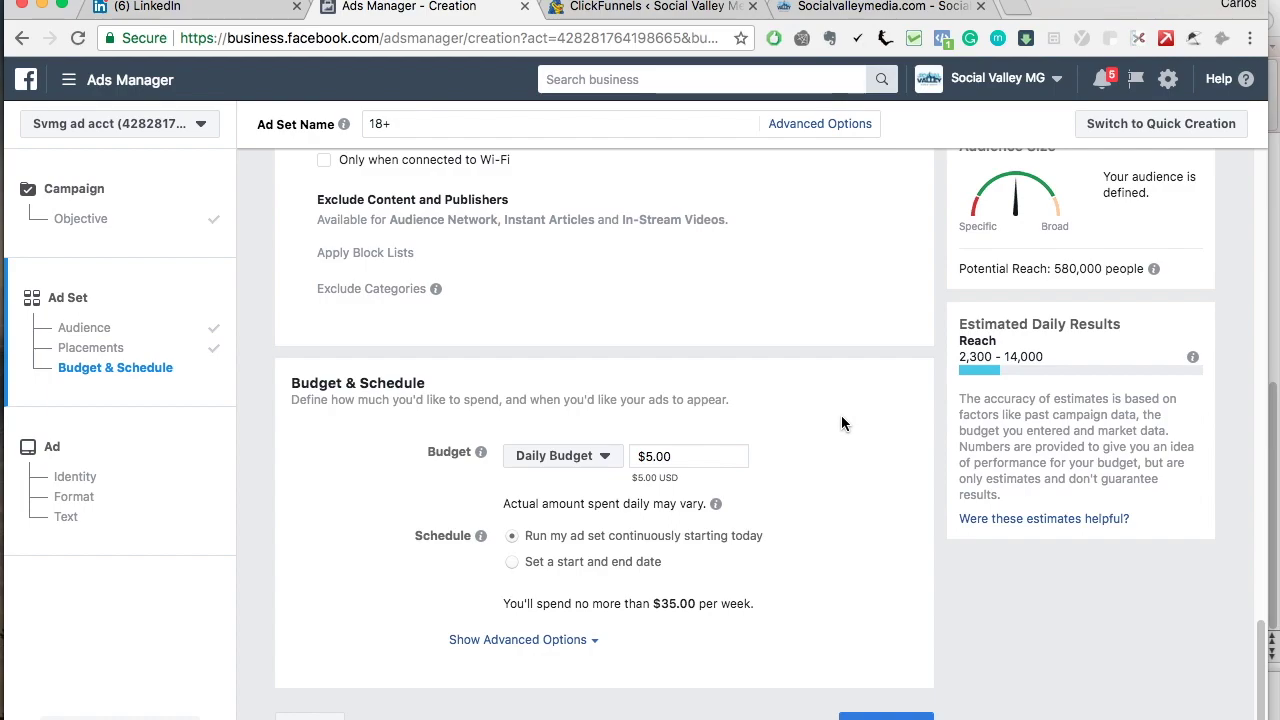
pyautogui.click(511, 563)
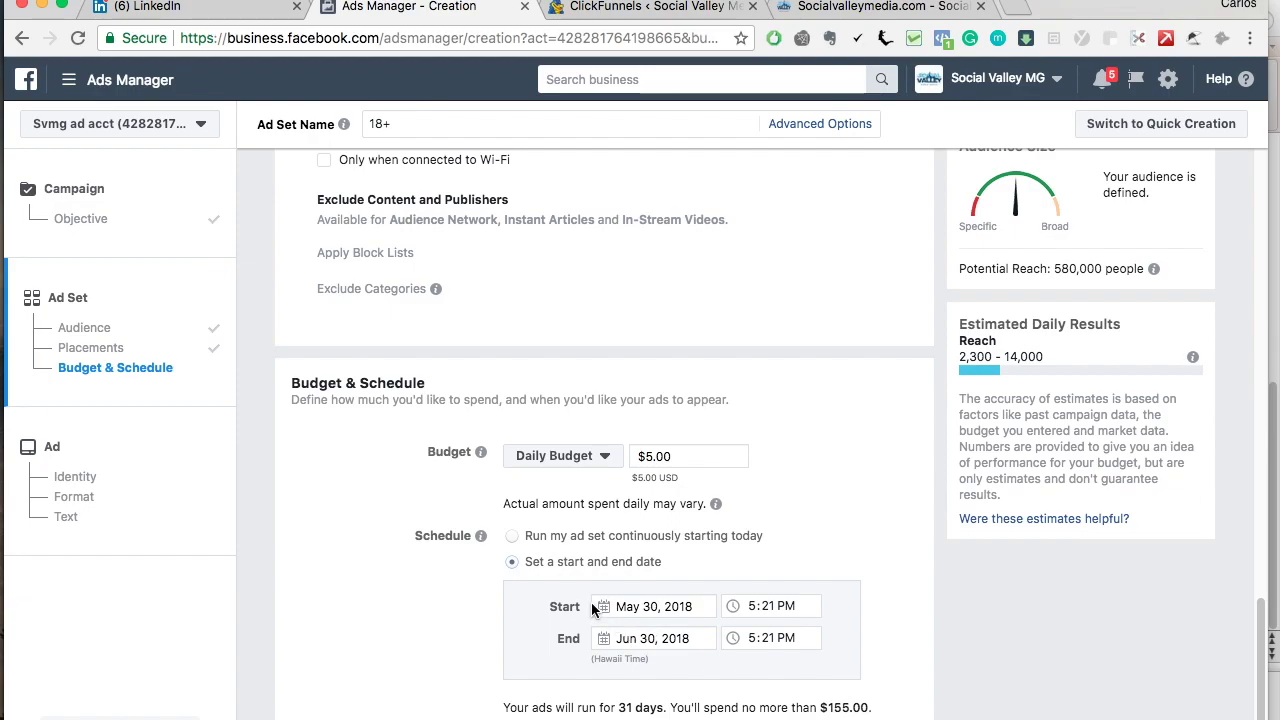
# Set the ad set to run continuously starting today and continue to the ad setup
pyautogui.click(511, 537)
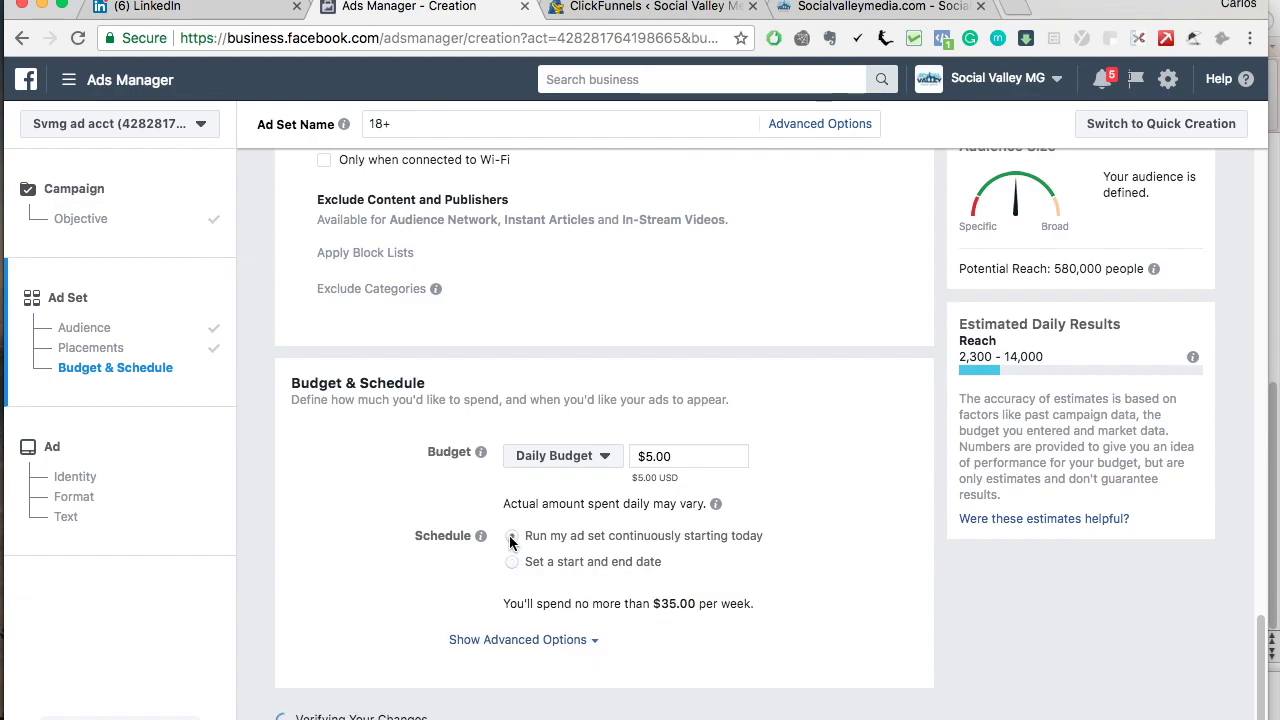
pyautogui.scroll(-1, 848, 579)
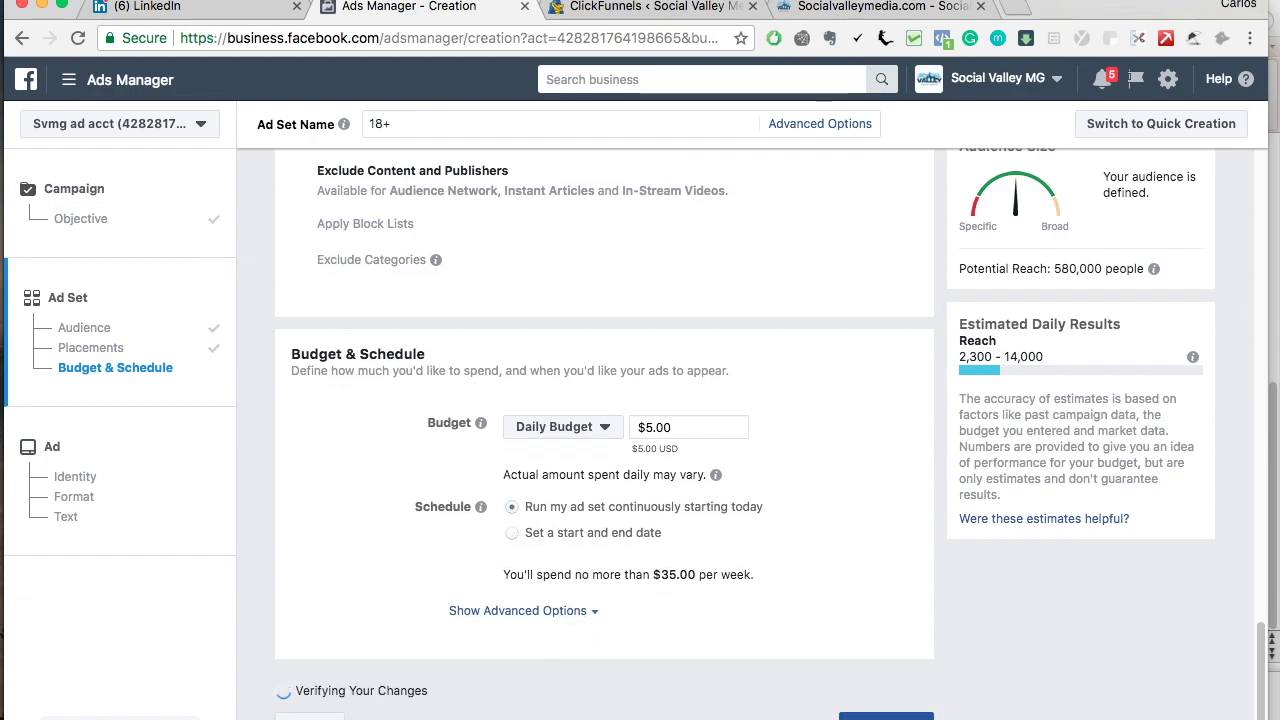
pyautogui.click(866, 714)
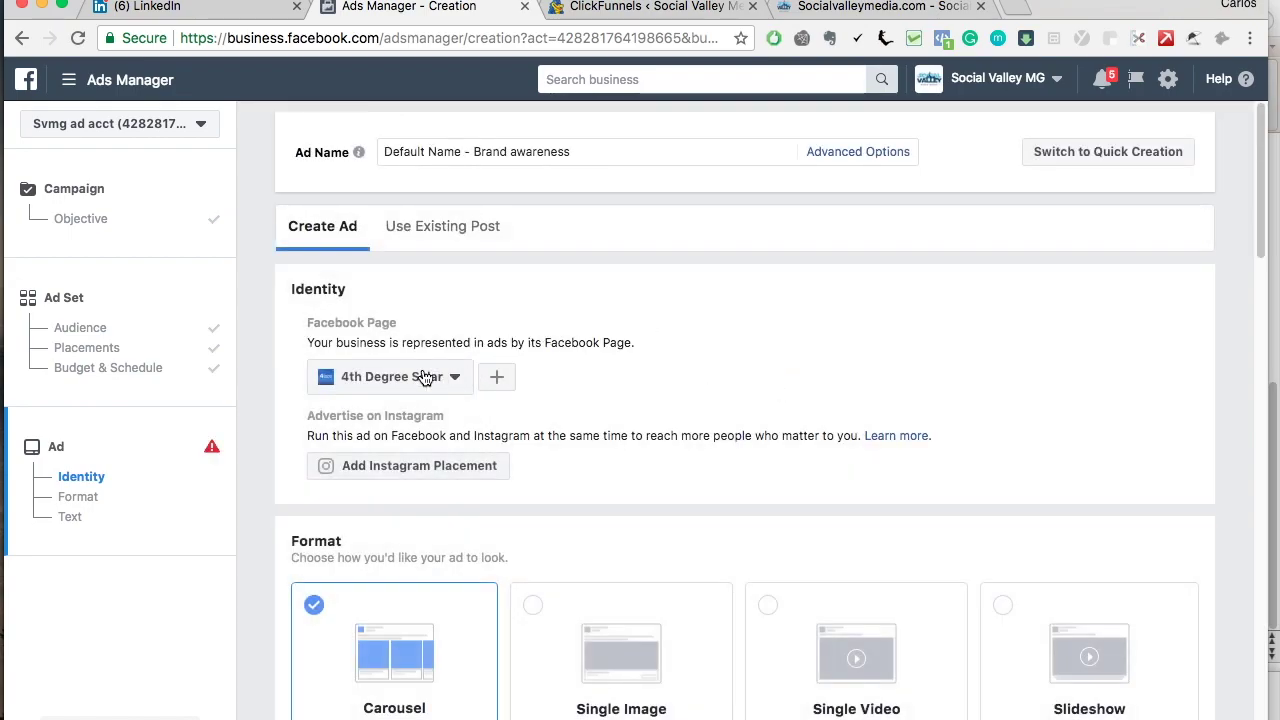
# Set the ad's Facebook Page to Social Valley Media Group and choose the Single Image format
pyautogui.click(425, 377)
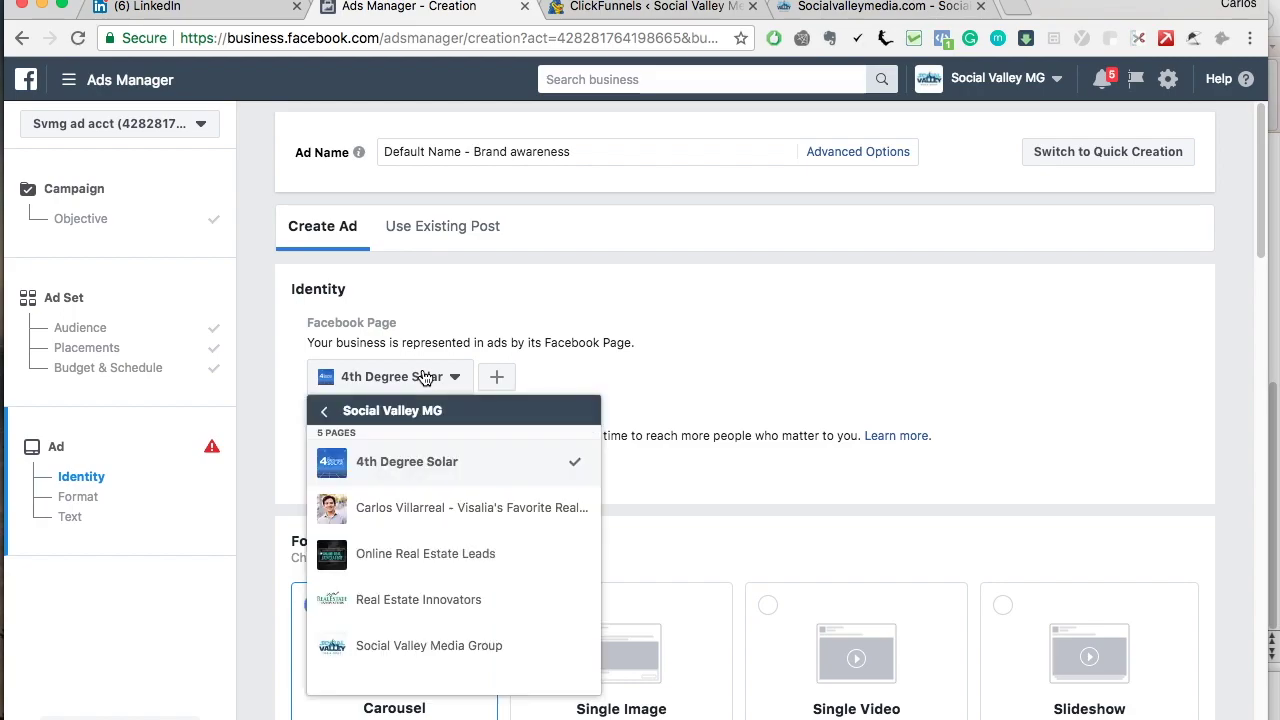
pyautogui.click(463, 645)
pyautogui.scroll(-2, 701, 375)
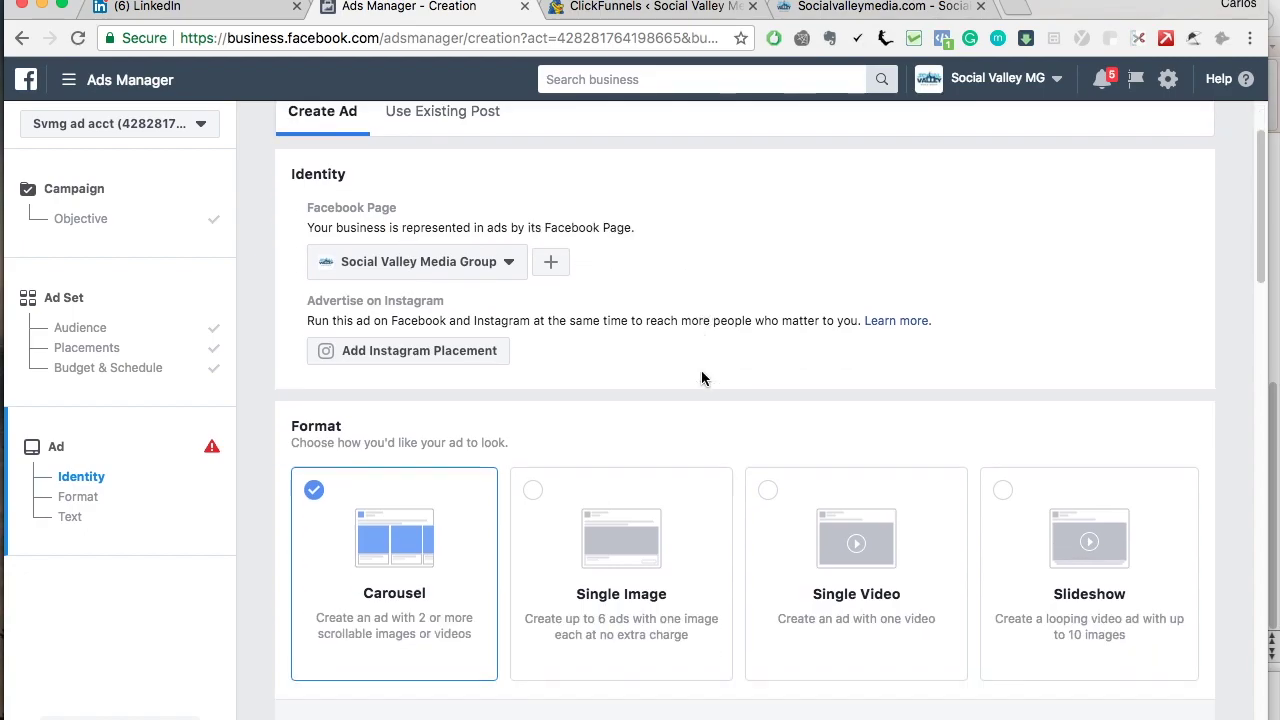
pyautogui.scroll(-1, 701, 378)
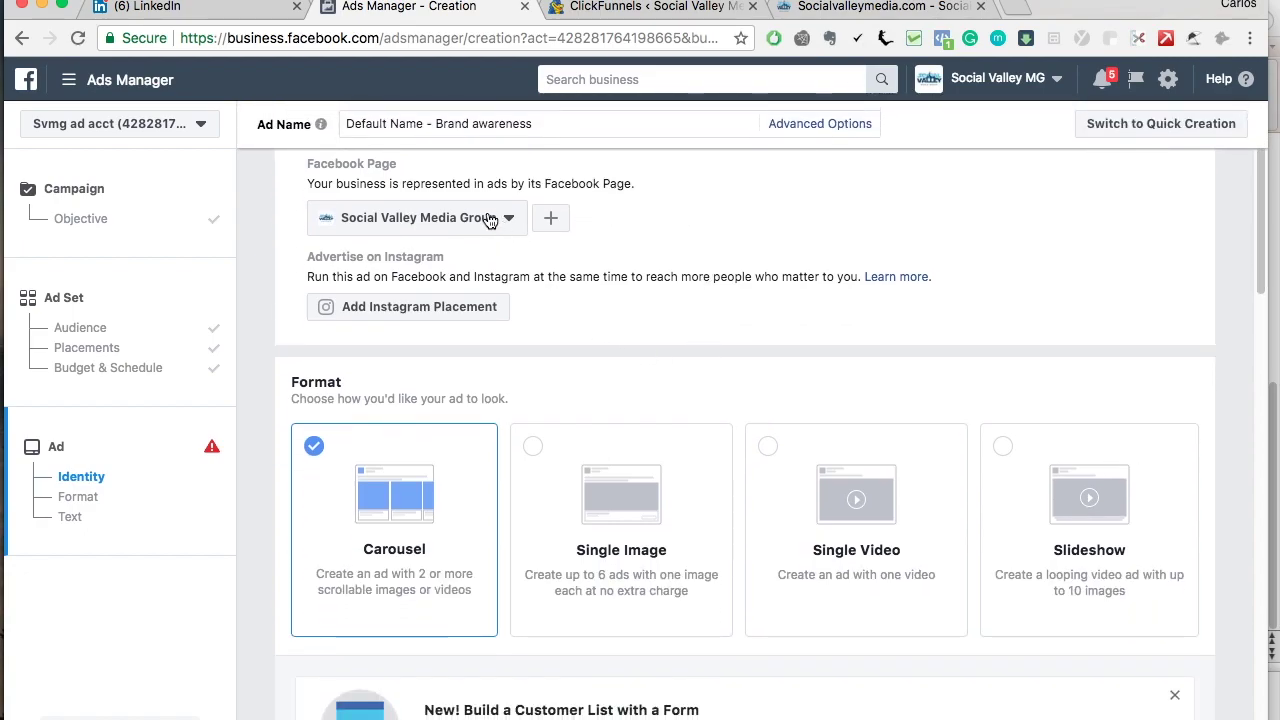
pyautogui.scroll(-1, 537, 366)
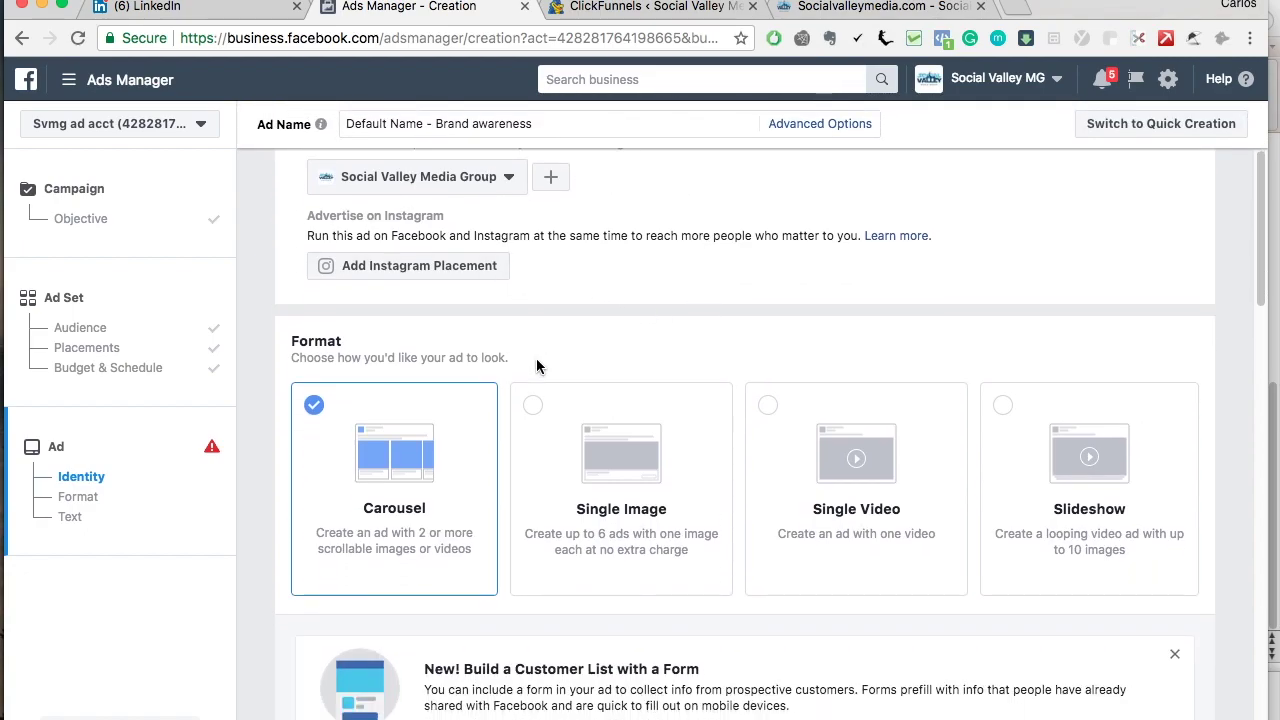
pyautogui.click(535, 413)
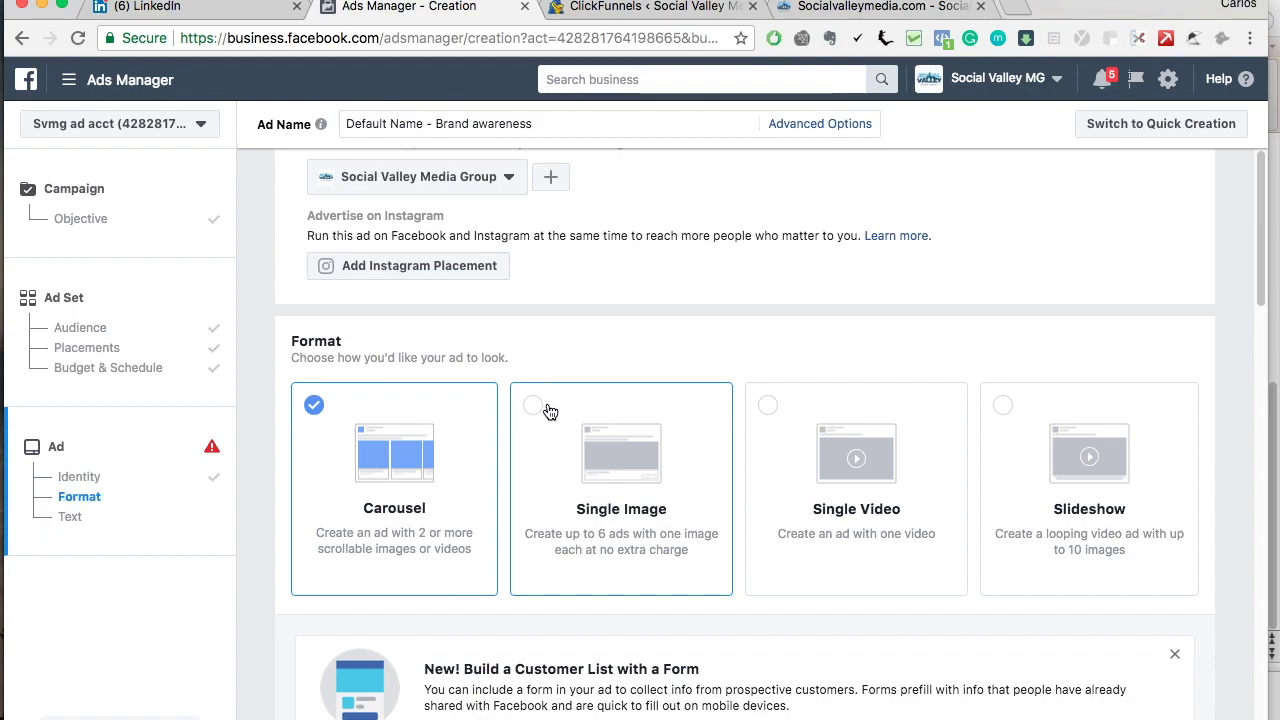
# Replace the existing ad image with the free stock photo of two hands holding a burger over a dark wooden table
pyautogui.scroll(-3, 546, 334)
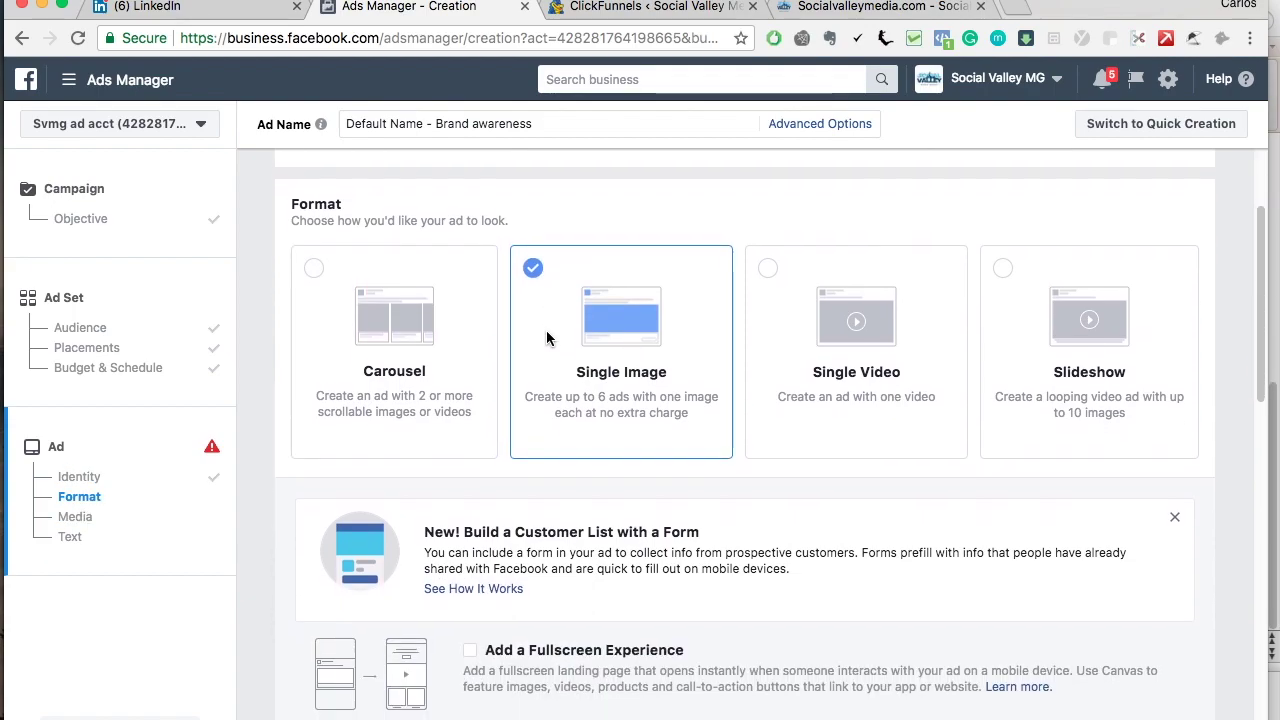
pyautogui.scroll(-2, 680, 500)
pyautogui.scroll(-1, 676, 538)
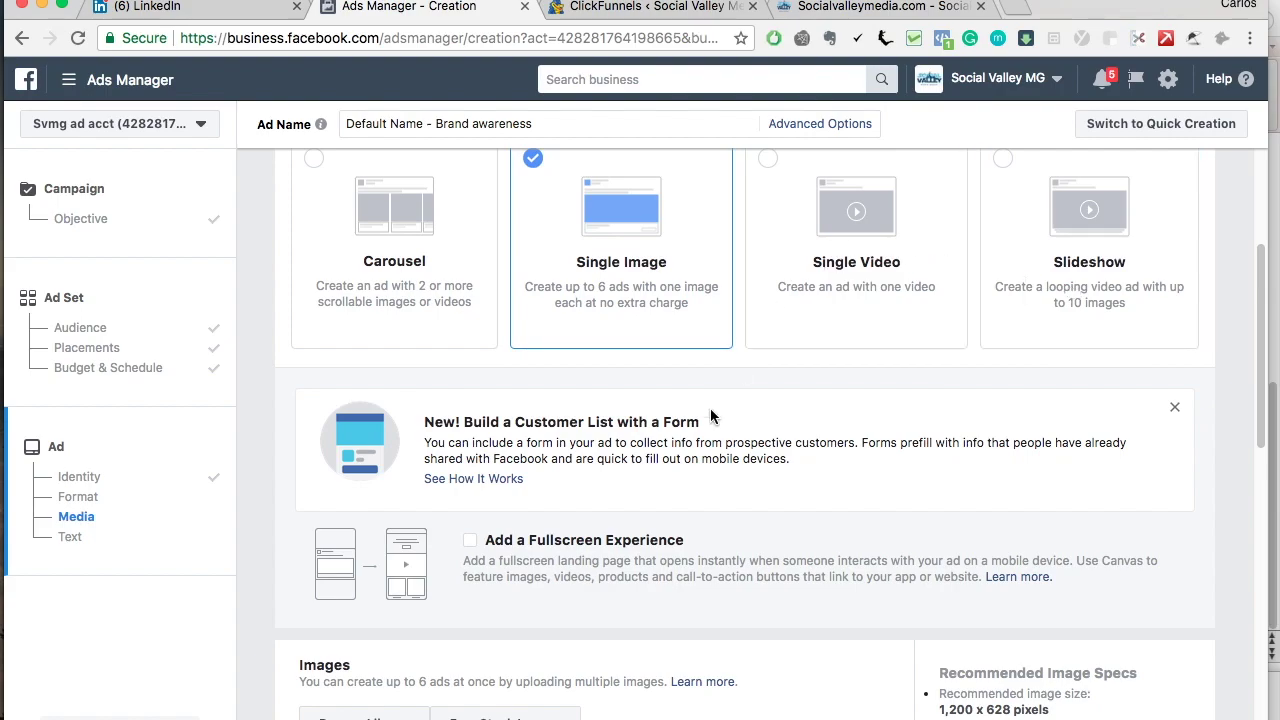
pyautogui.scroll(-3, 710, 408)
pyautogui.scroll(1, 671, 314)
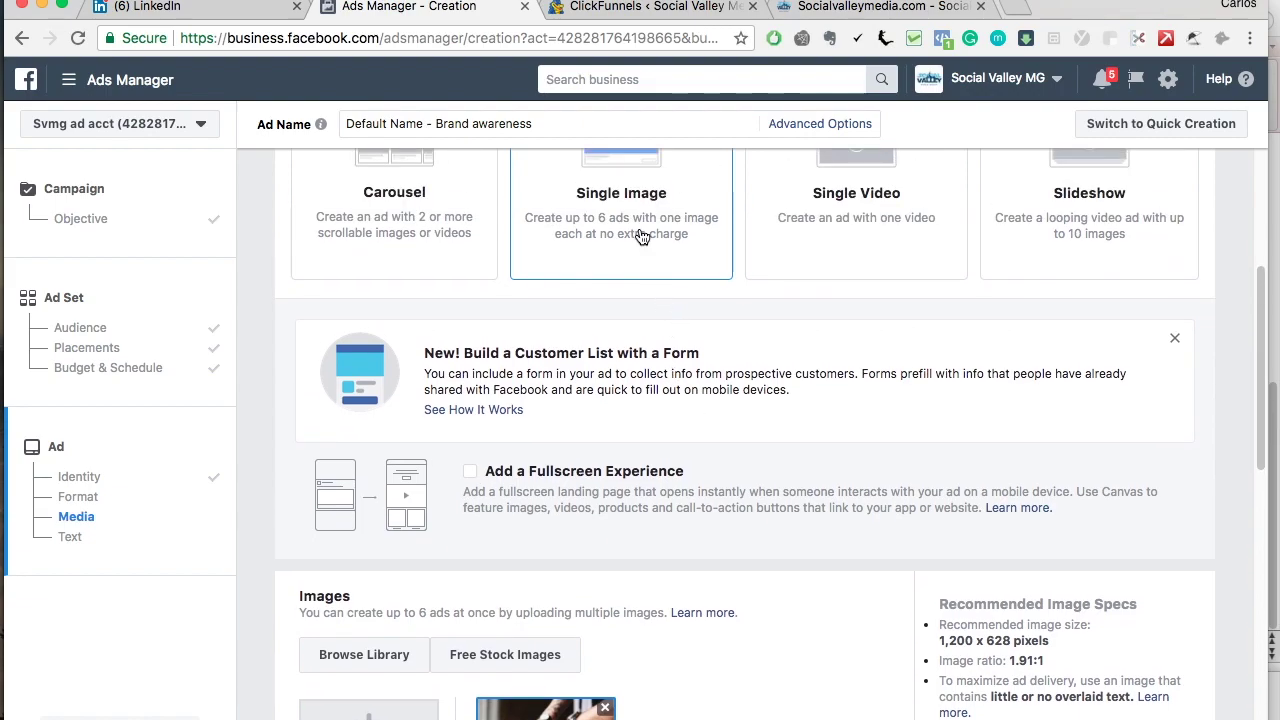
pyautogui.scroll(-5, 634, 349)
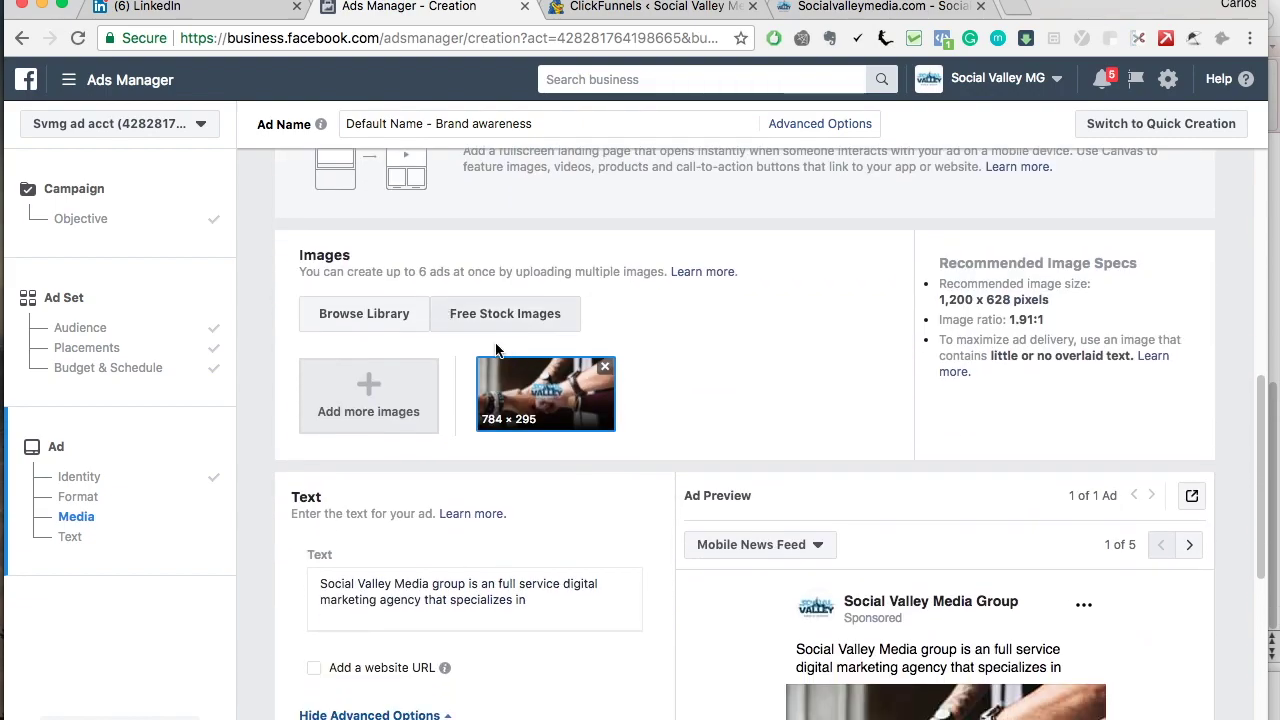
pyautogui.click(601, 366)
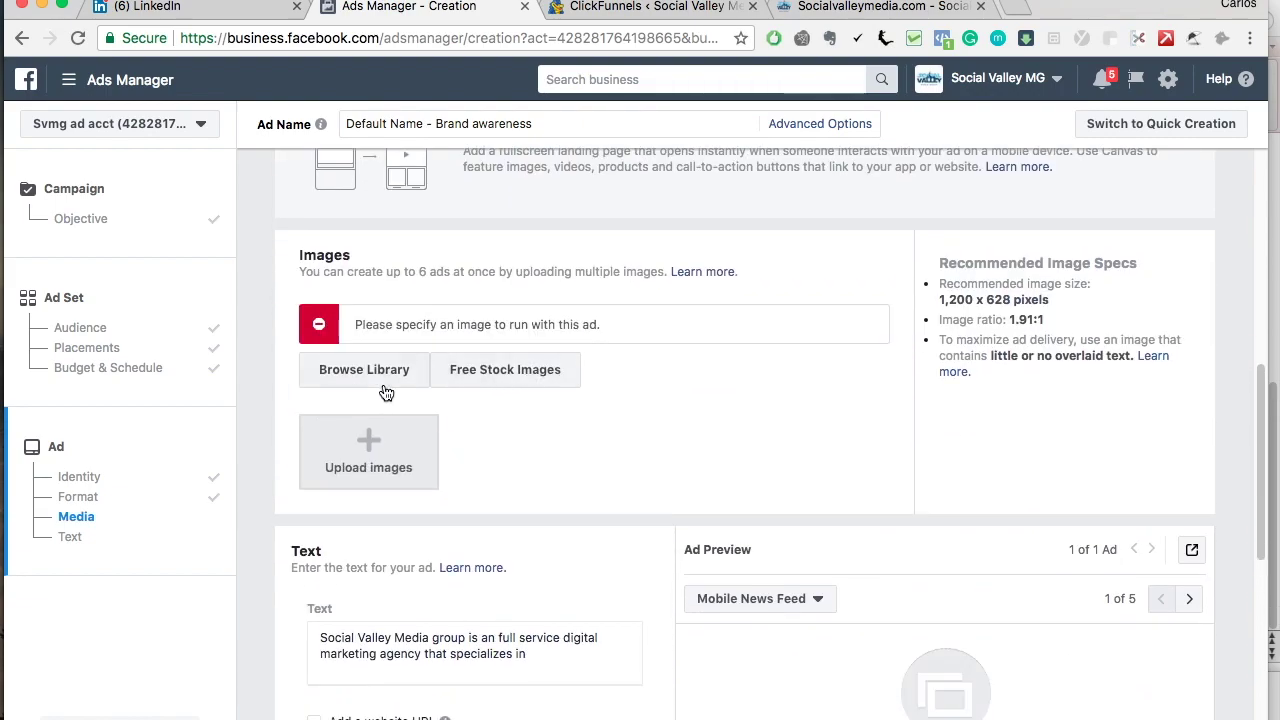
pyautogui.click(487, 370)
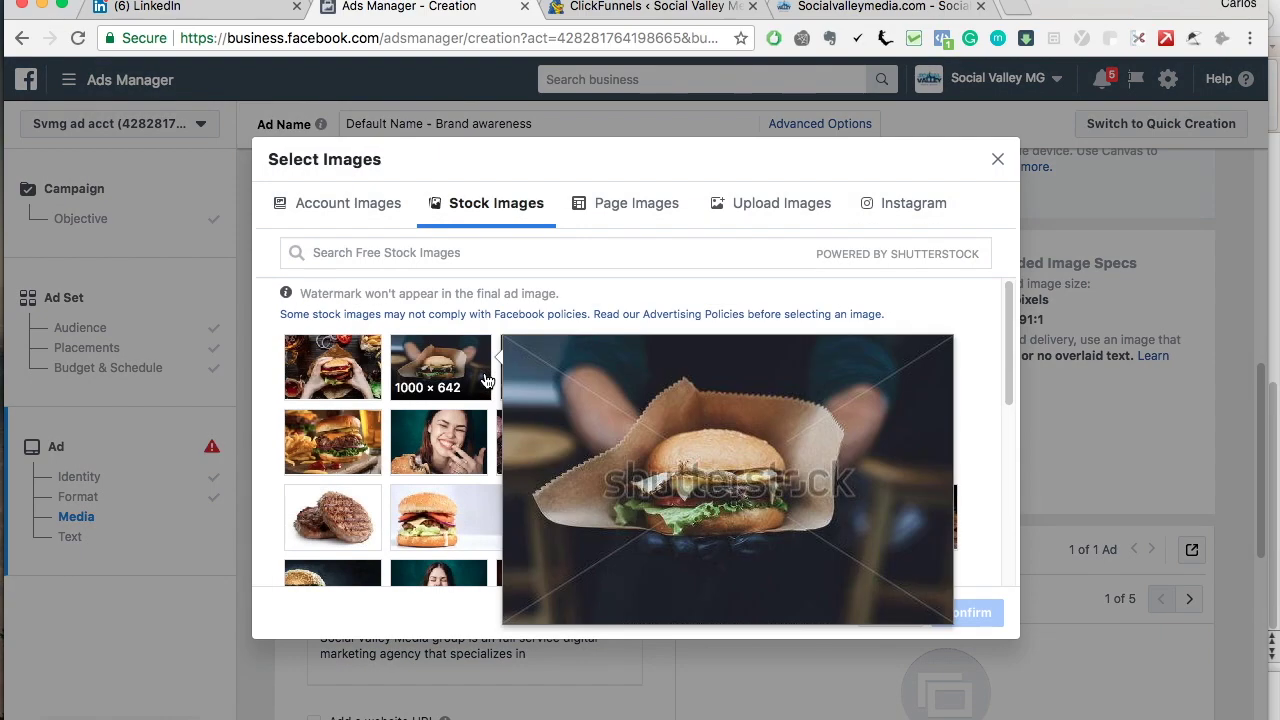
pyautogui.click(355, 378)
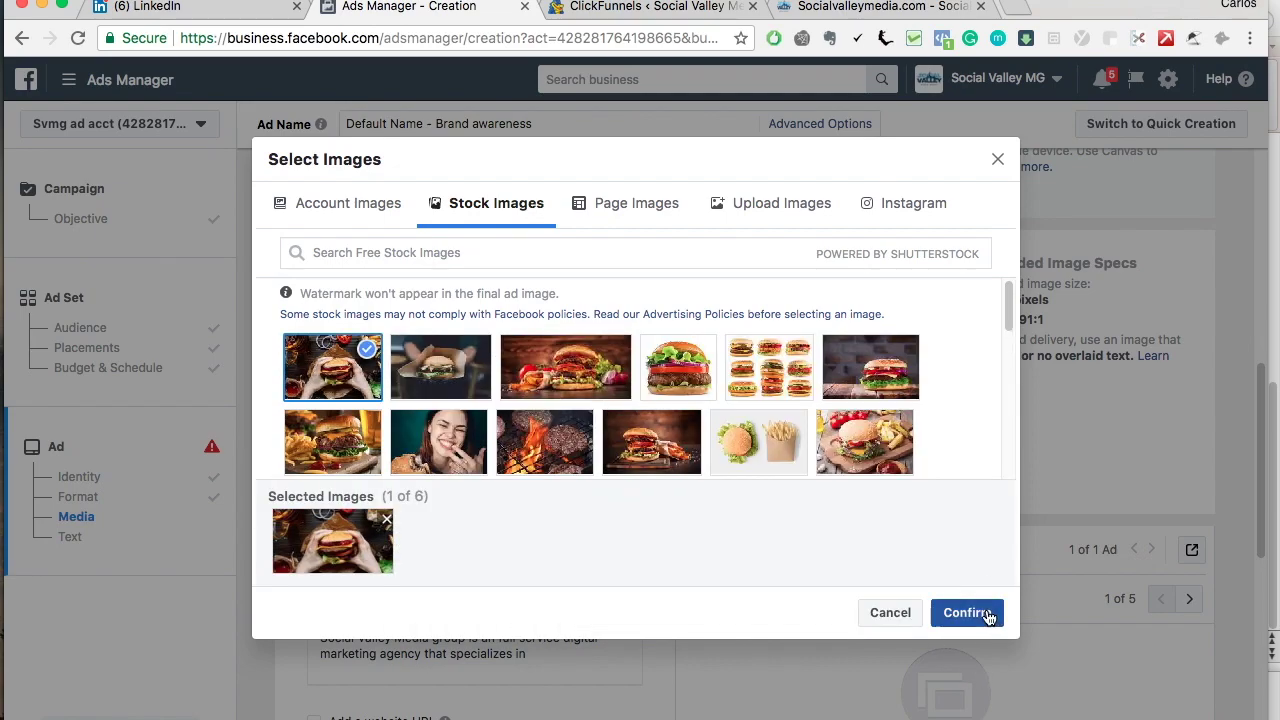
pyautogui.click(966, 613)
# Replace the existing ad text with "Attention Burger lovers!"
pyautogui.scroll(-3, 607, 352)
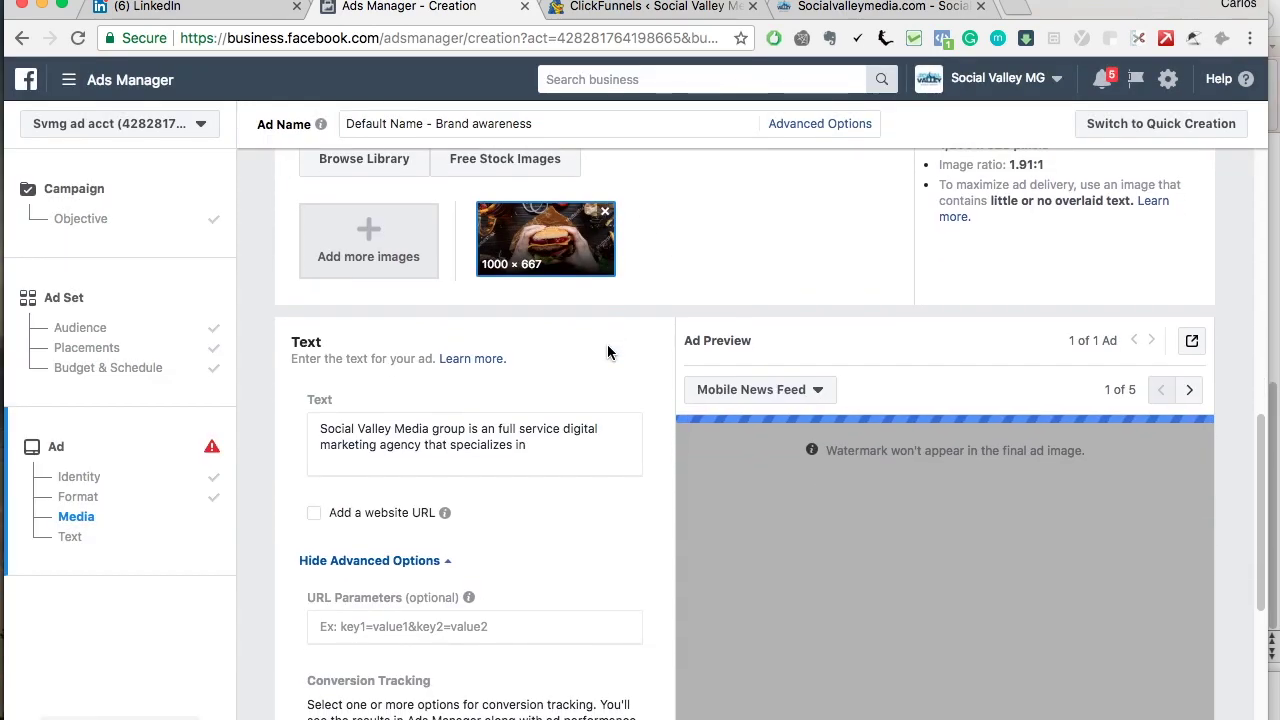
pyautogui.tripleClick(487, 440)
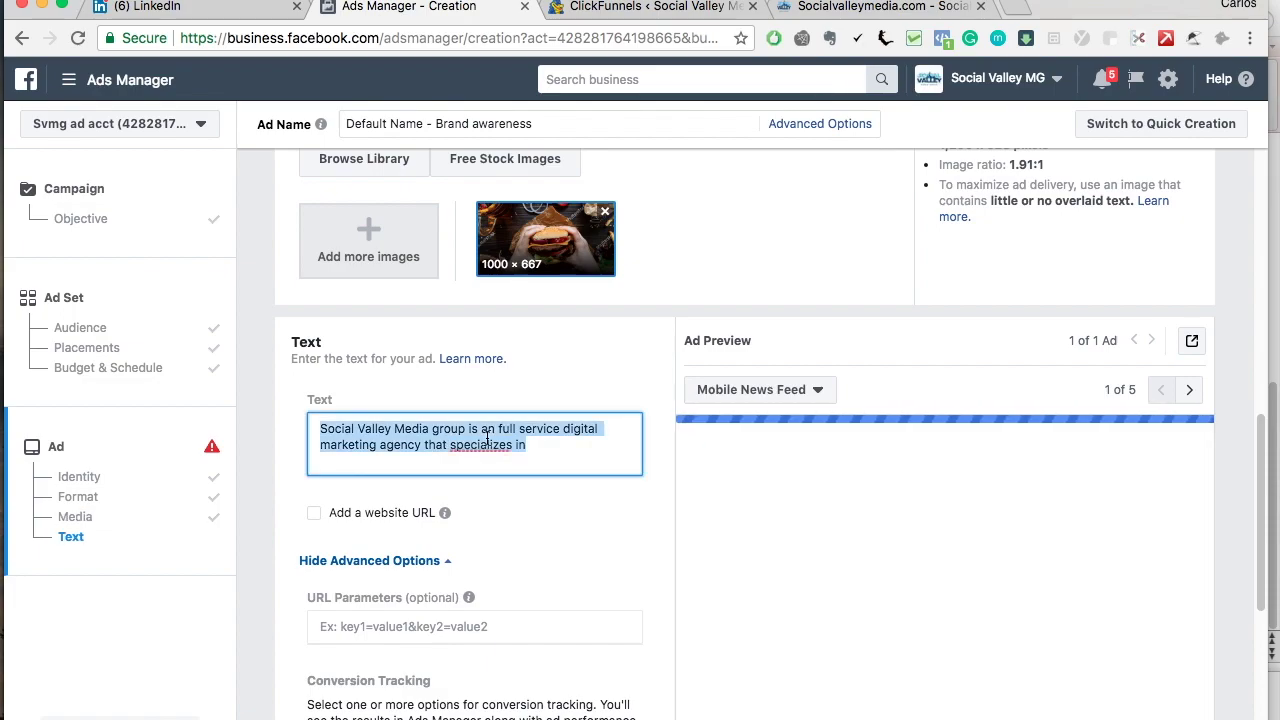
pyautogui.scroll(-2, 608, 428)
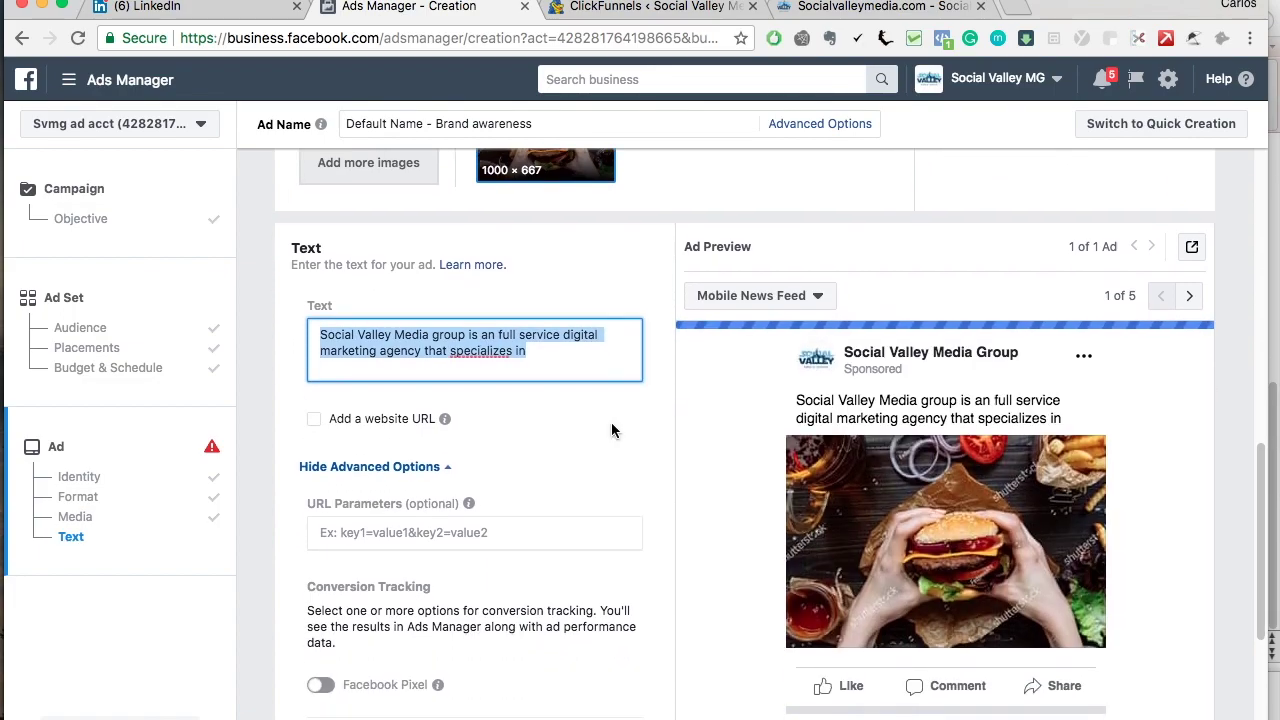
pyautogui.click(825, 395)
pyautogui.tripleClick(493, 353)
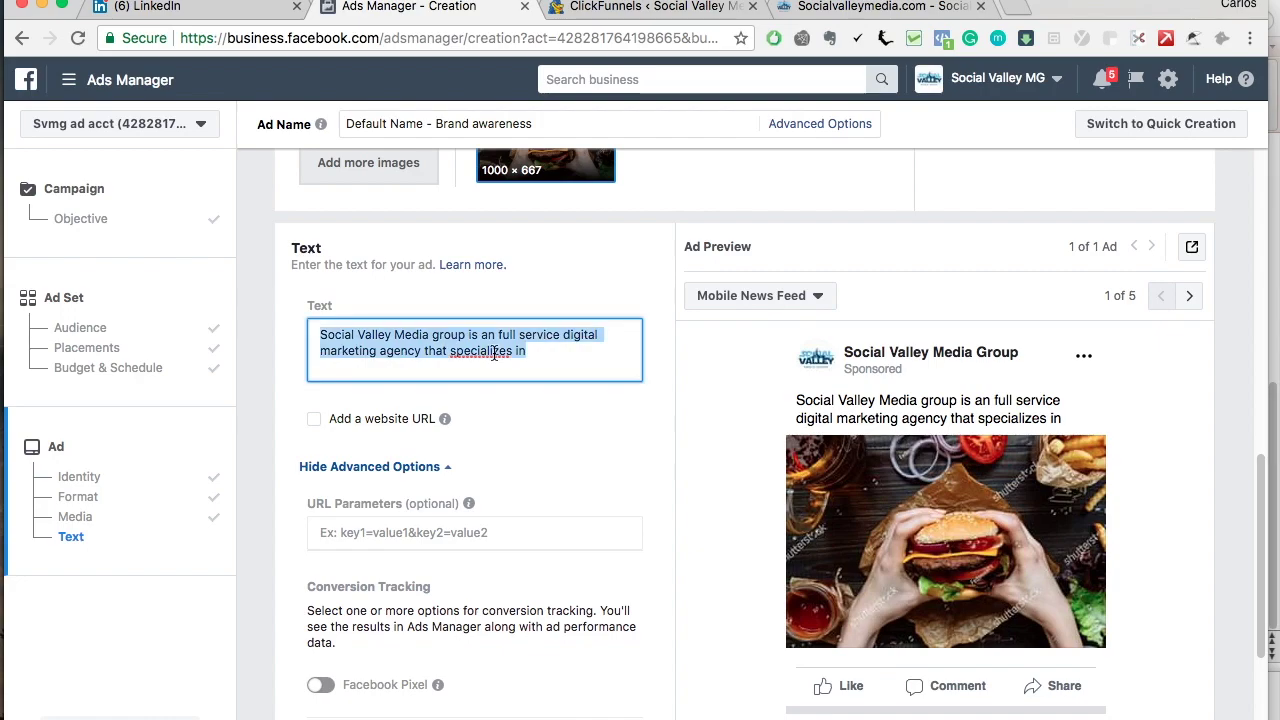
pyautogui.press('BackSpace')
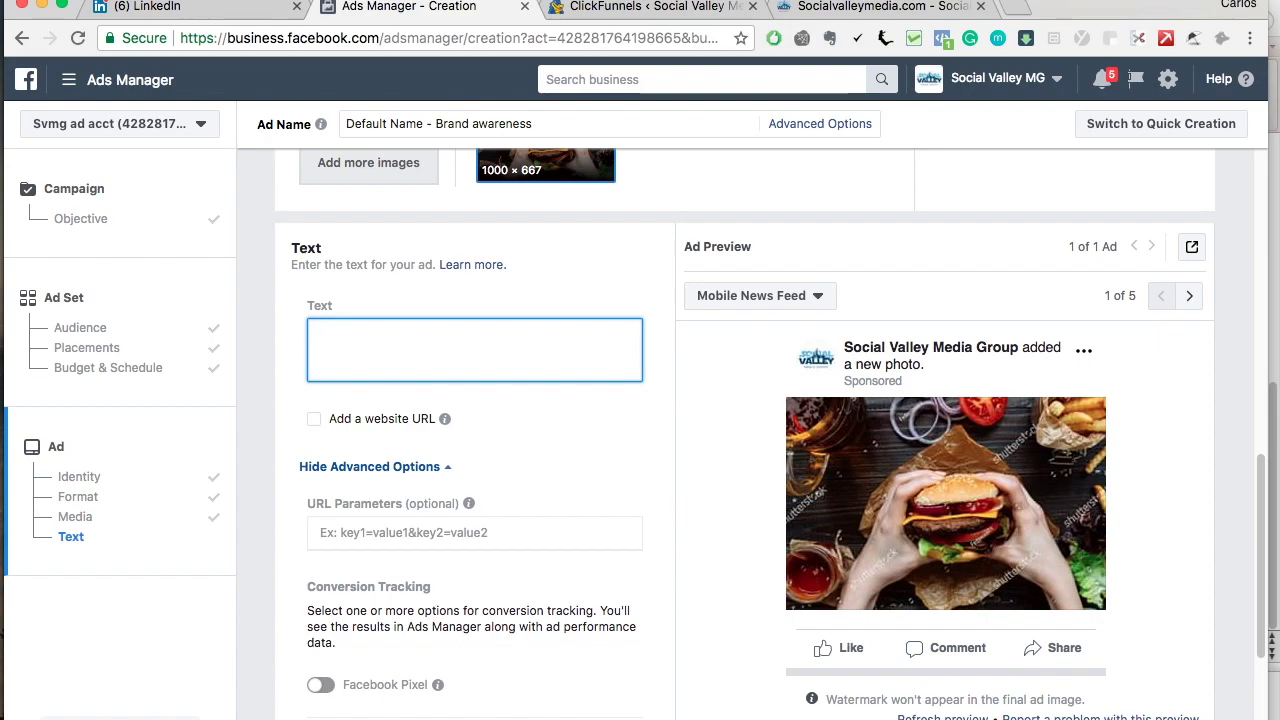
pyautogui.write('Attention Burger lovers!')
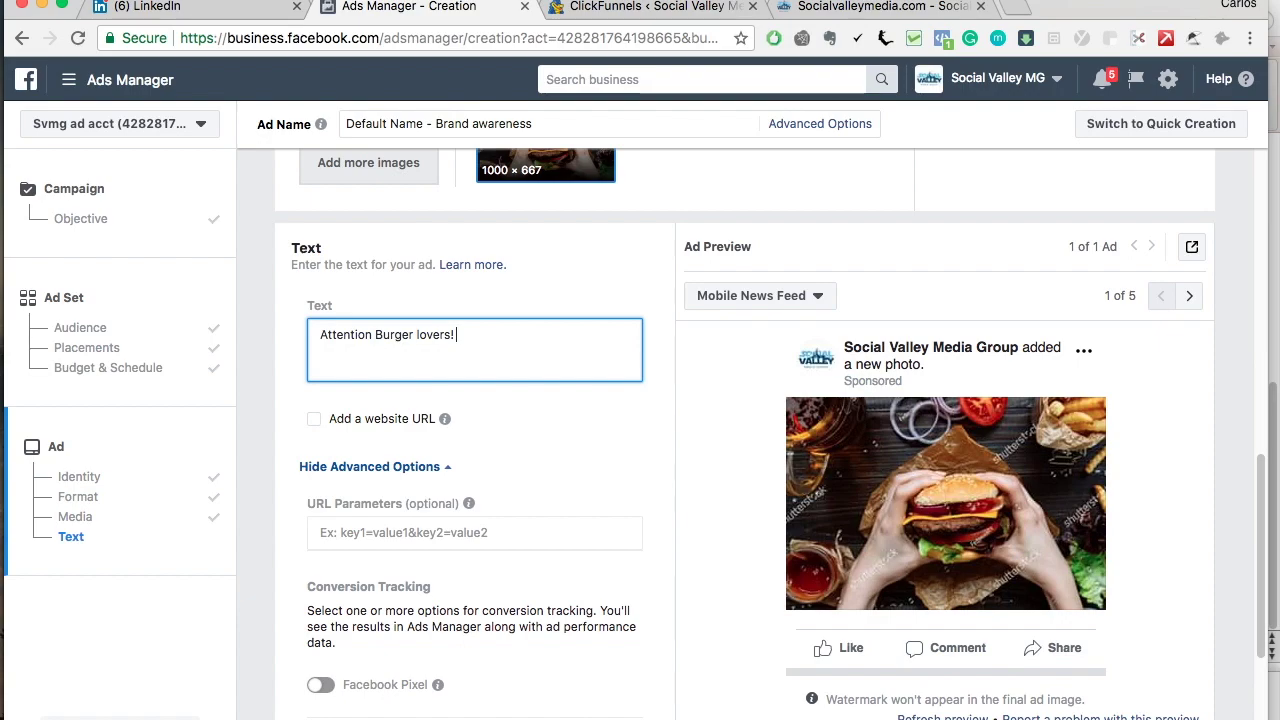
pyautogui.write(' S')
pyautogui.press('BackSpace')
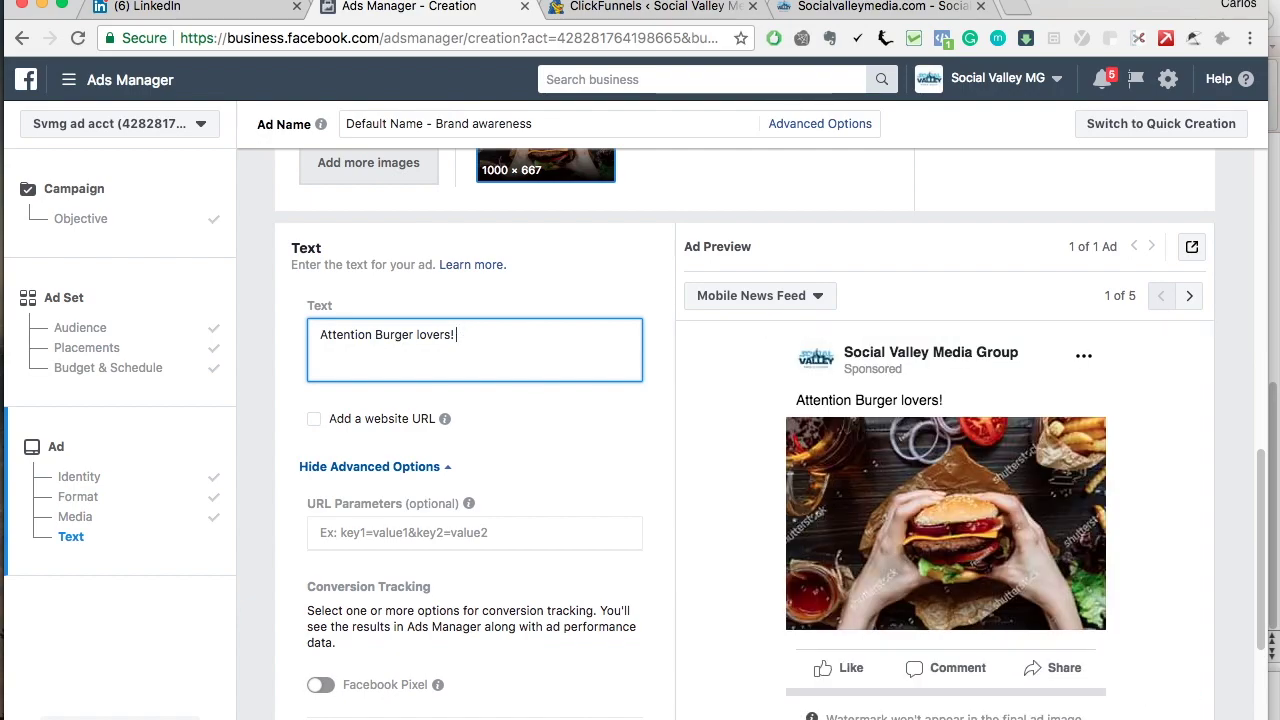
# Add "Stop by Mr. Burger on Ventura blvd every Tuesday from 5pm - 8pm for 50% off all burgers!" to the ad text
pyautogui.write('Stop by Mr. Burger on Vent')
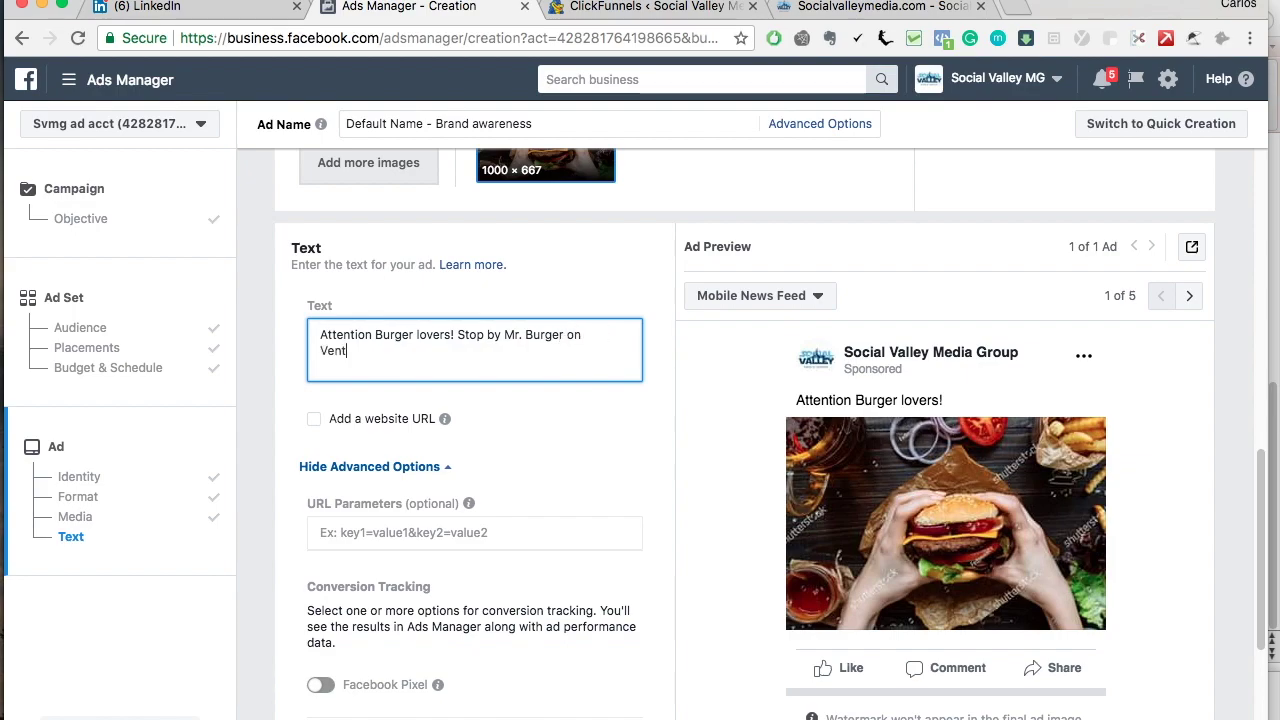
pyautogui.write('ura blvd every ')
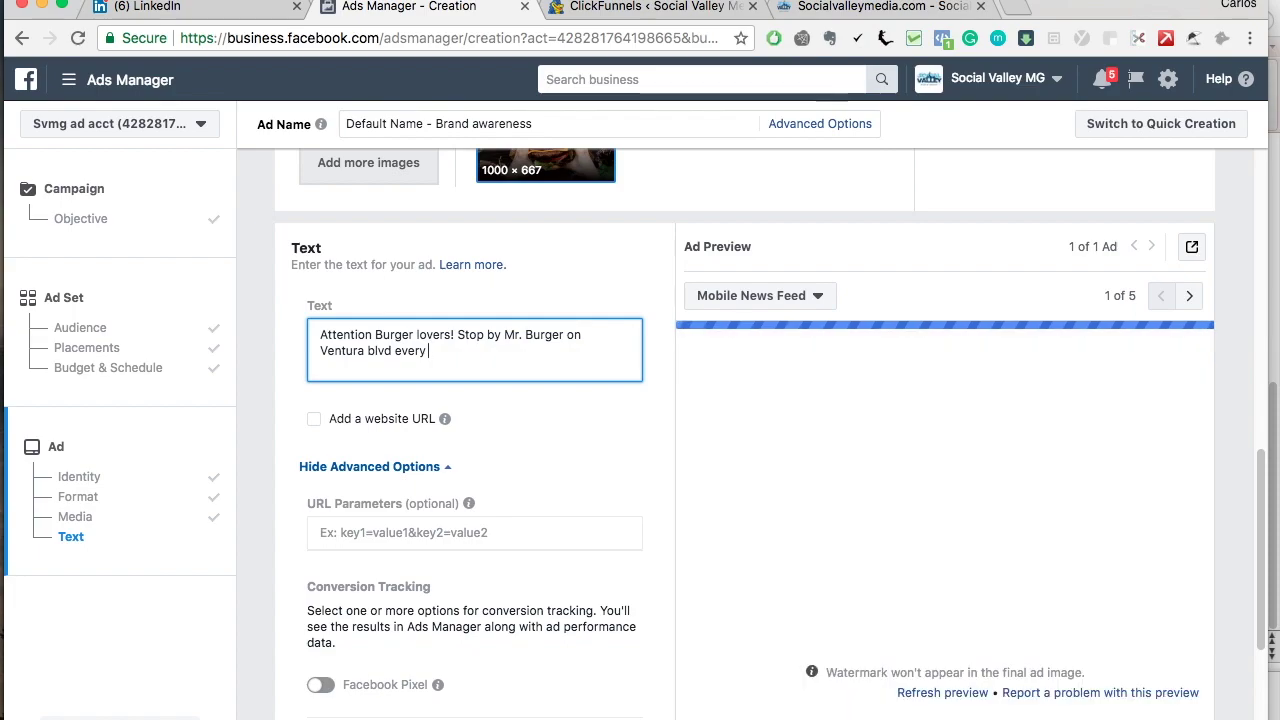
pyautogui.write('Tuesday at')
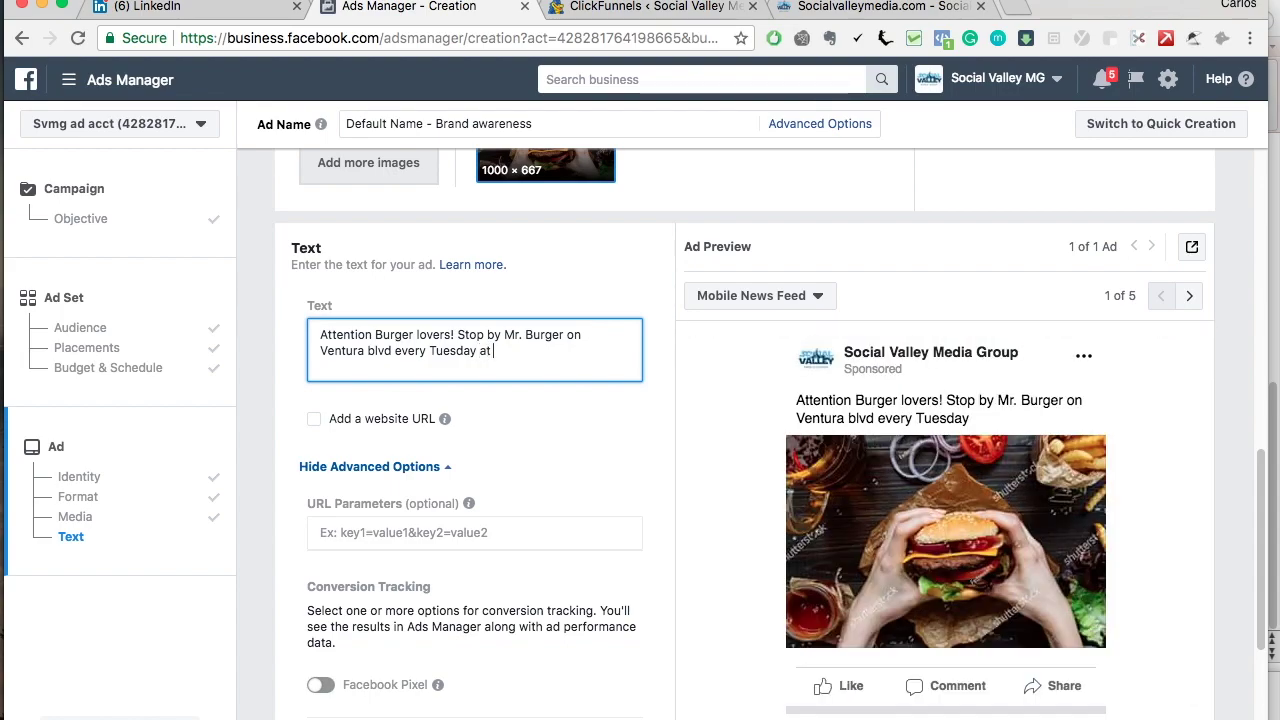
pyautogui.press('BackSpace')
pyautogui.press('BackSpace')
pyautogui.write('from 5pm - 8pm for 50% of')
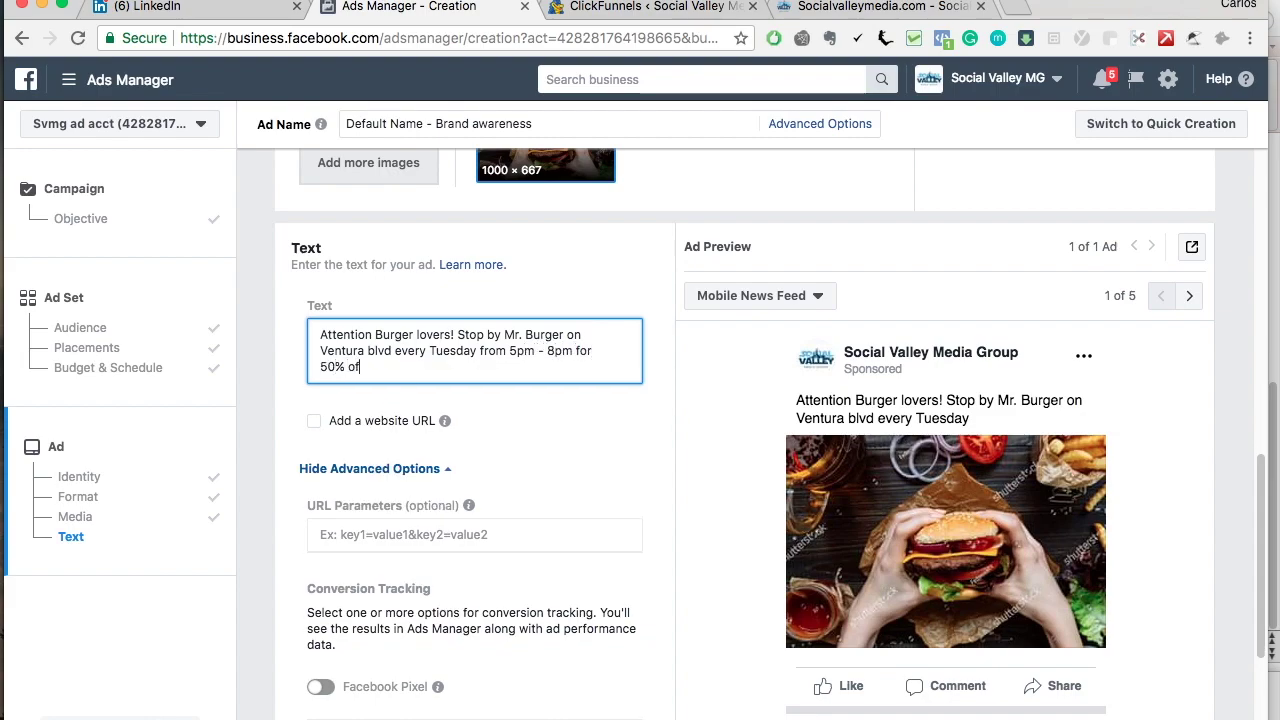
pyautogui.write('f all burgers!')
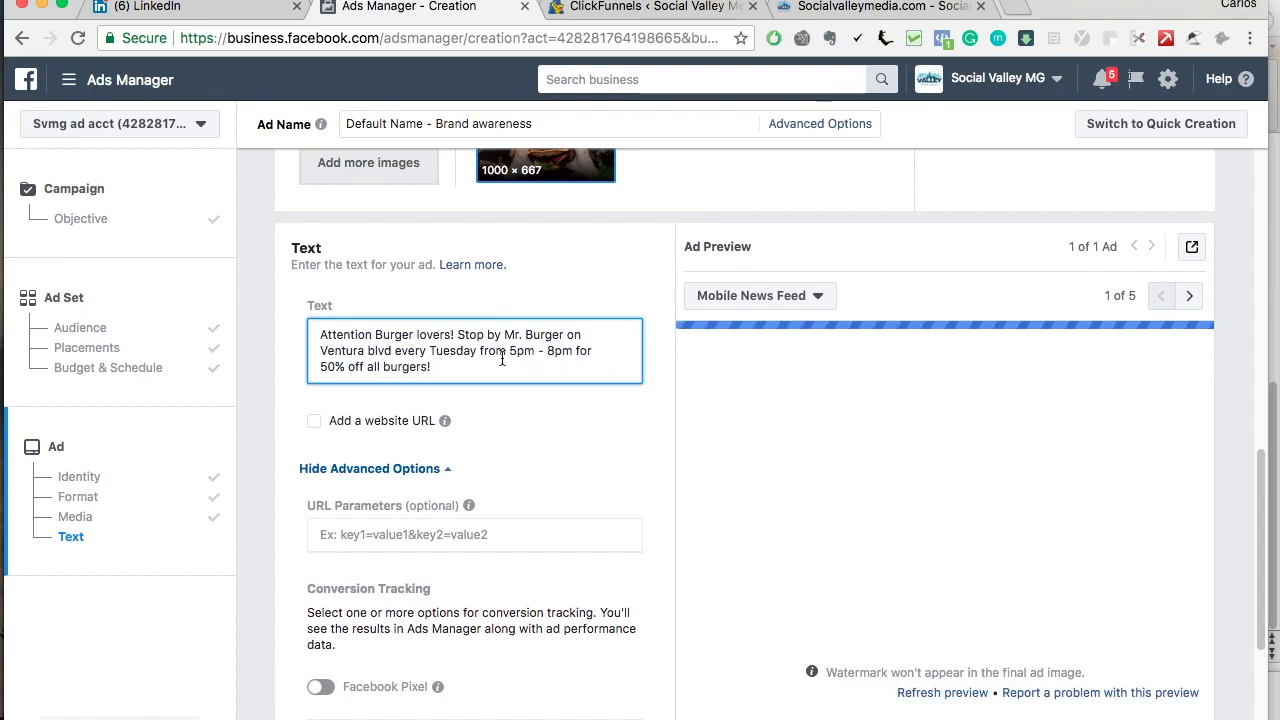
# Confirm the finished ad to submit the campaign
pyautogui.scroll(-5, 543, 371)
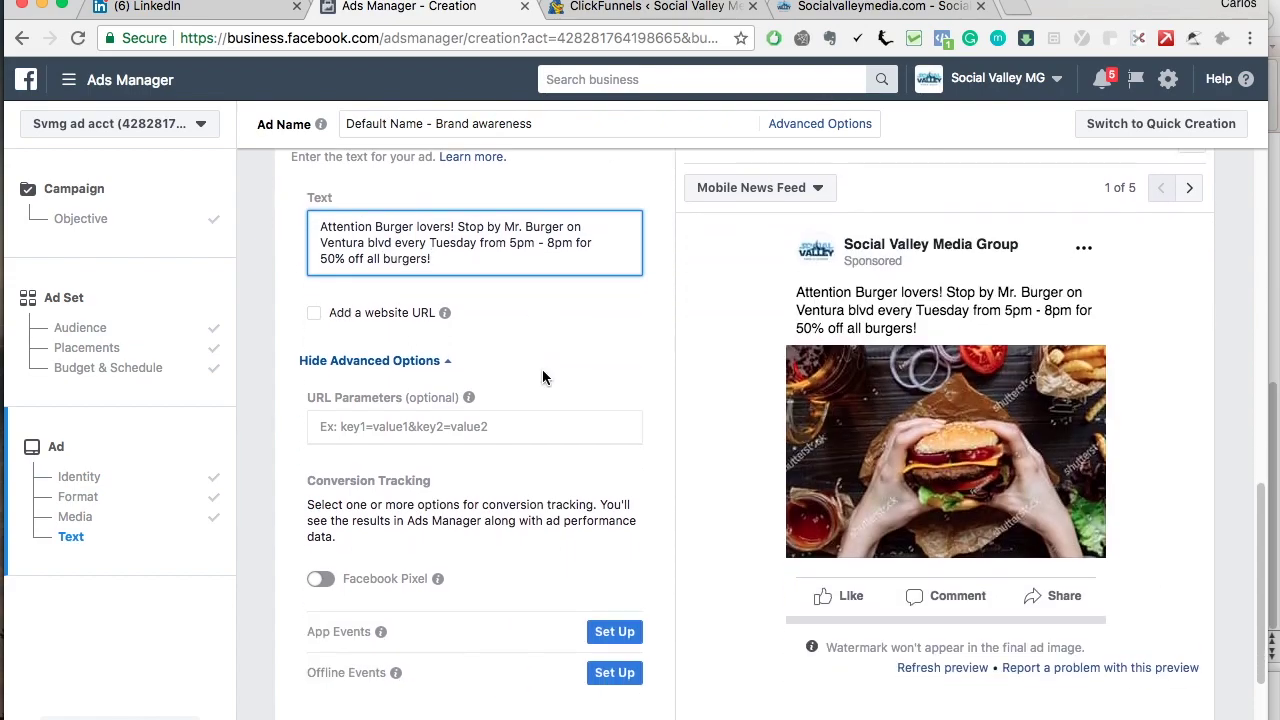
pyautogui.scroll(-3, 543, 377)
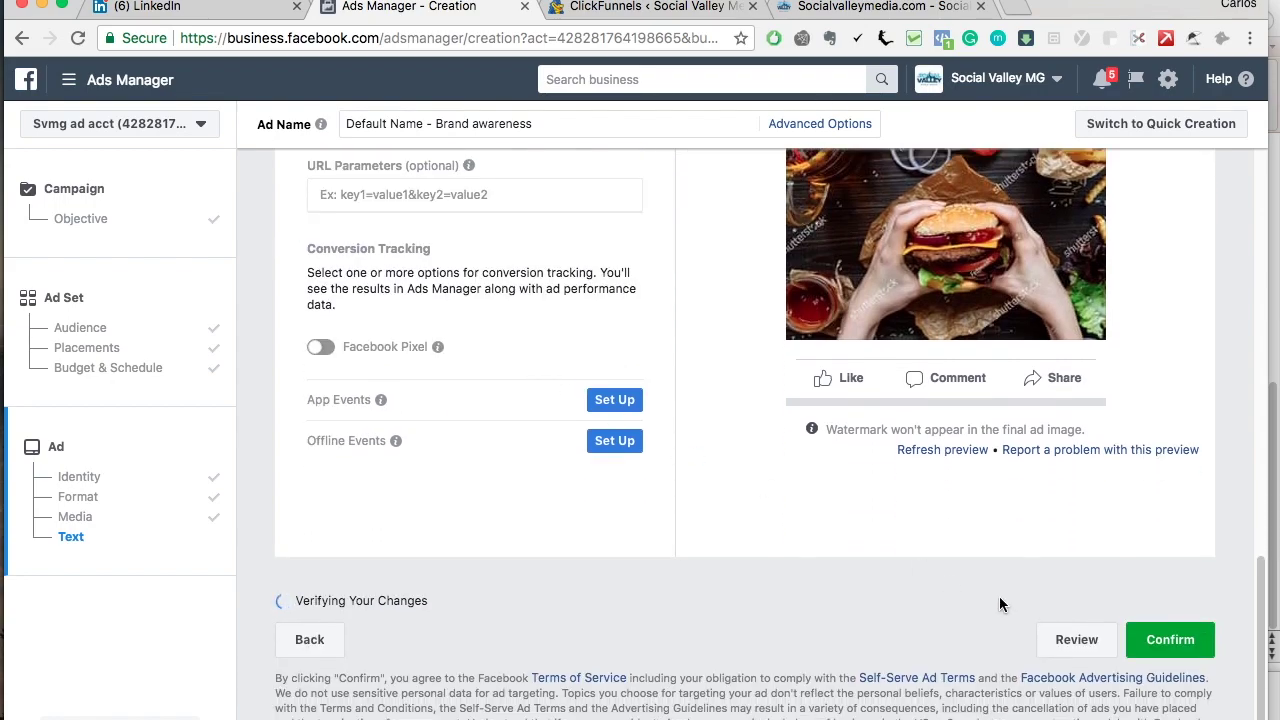
pyautogui.click(1163, 640)
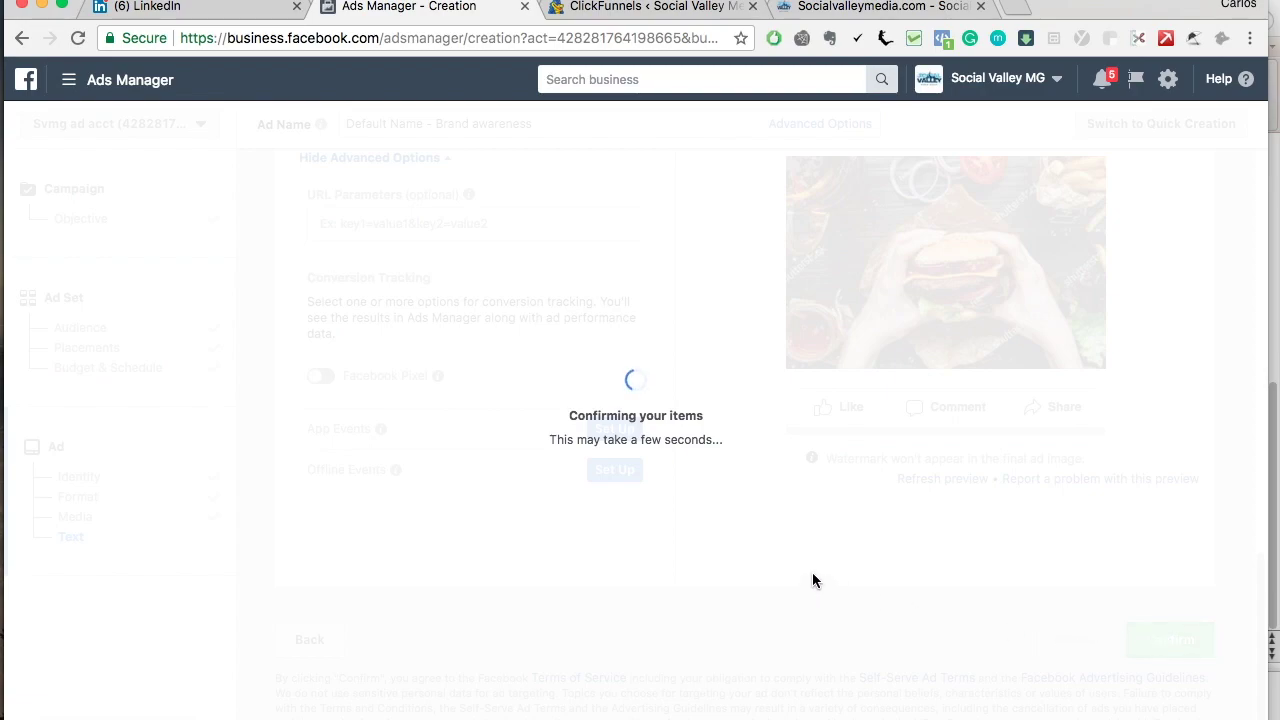